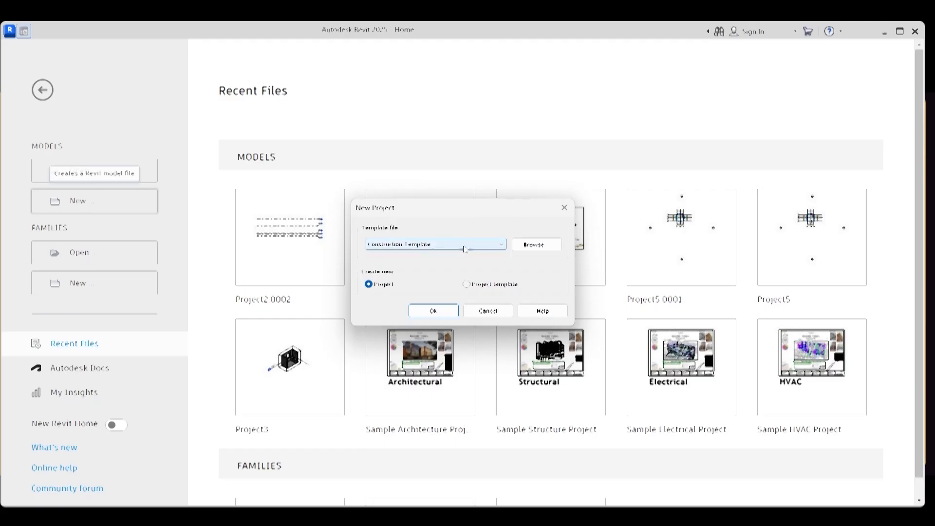
Create a new project from the Architectural Template
left_click(501, 244)
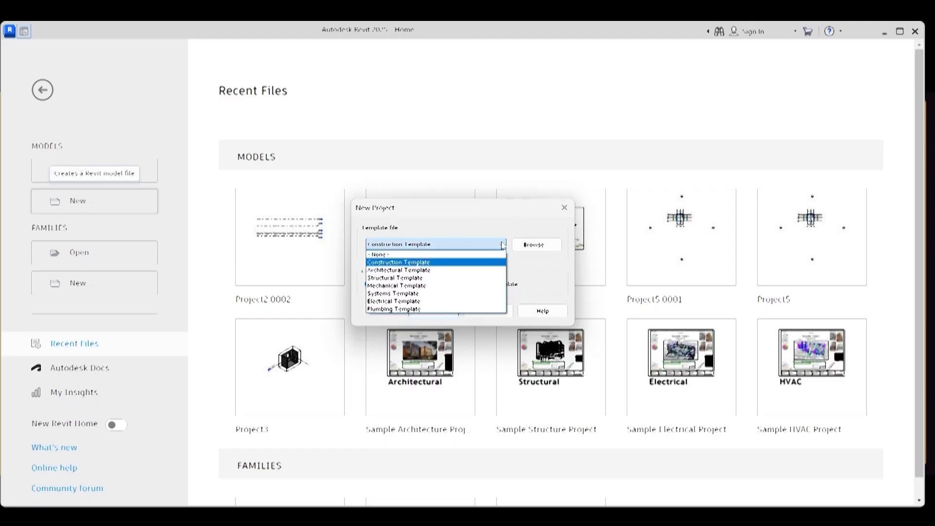
left_click(425, 271)
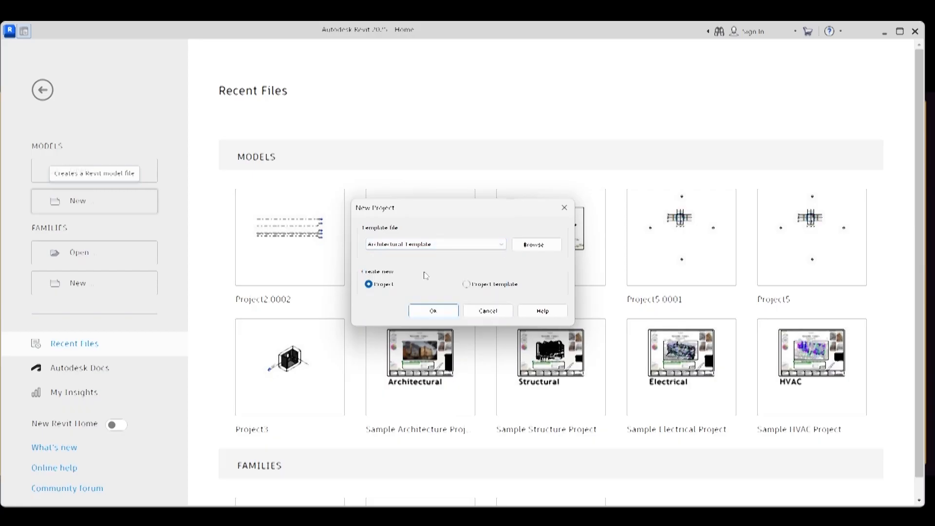
left_click(434, 312)
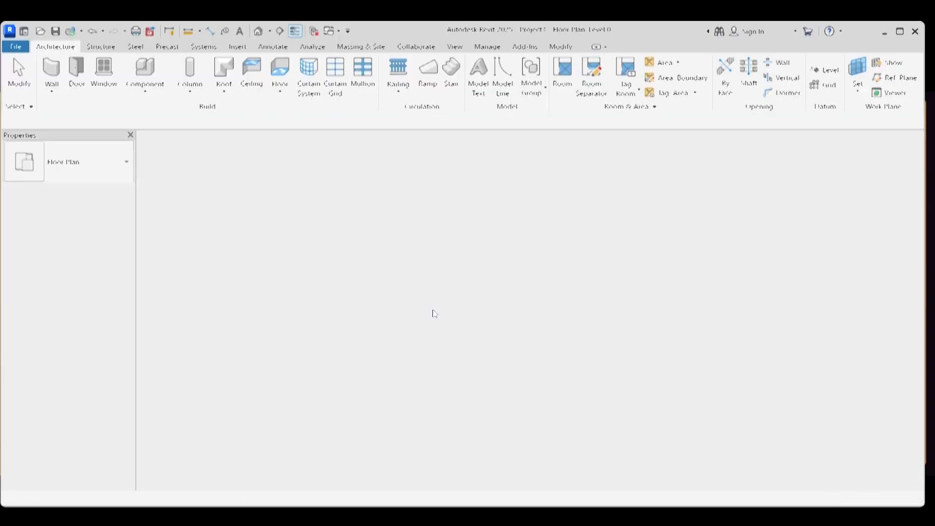
Set the project's length units to centimeters
key("u")
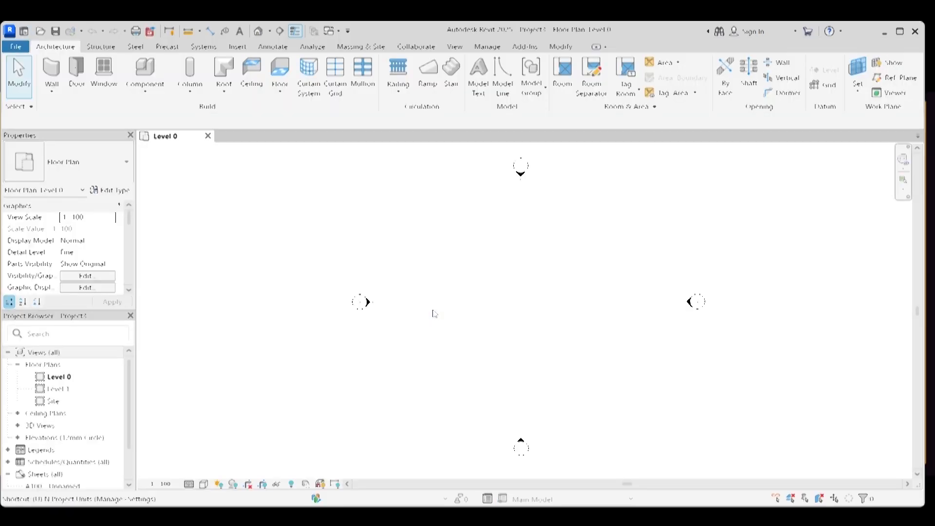
key("n")
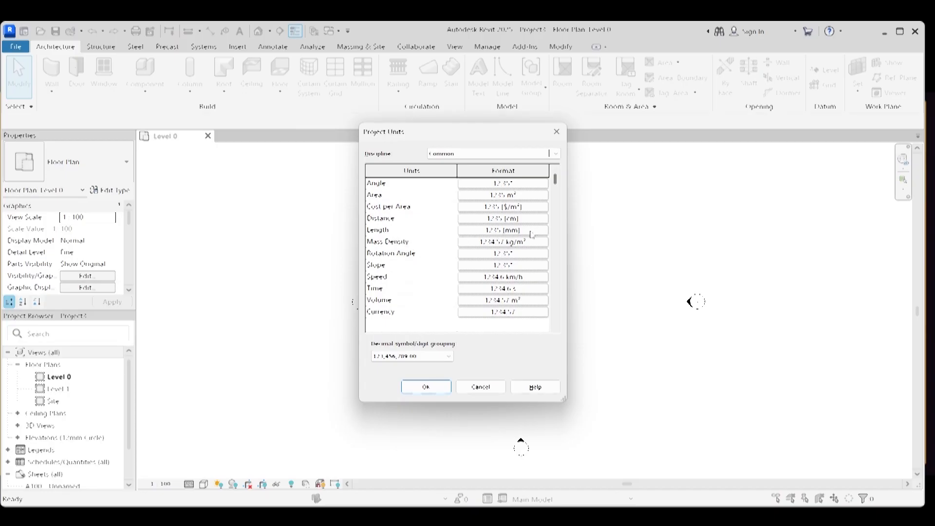
left_click(532, 233)
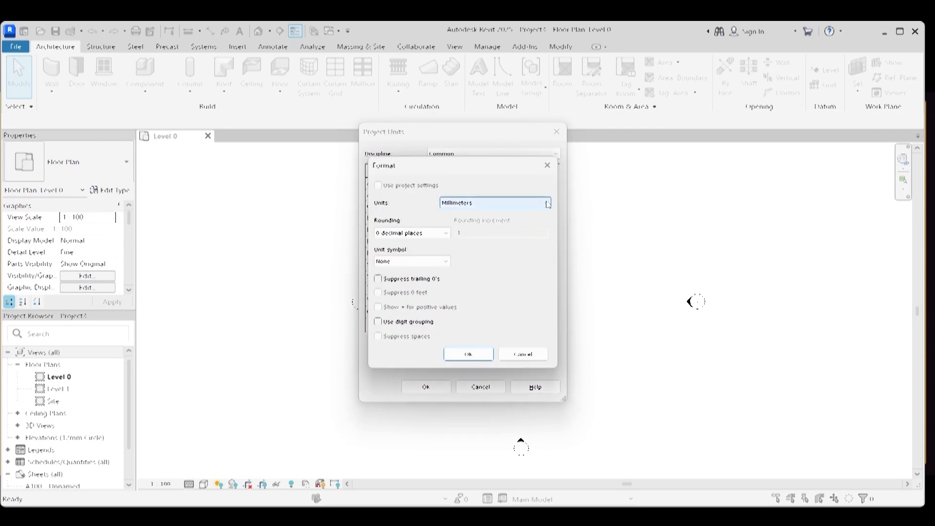
left_click(548, 204)
left_click(472, 218)
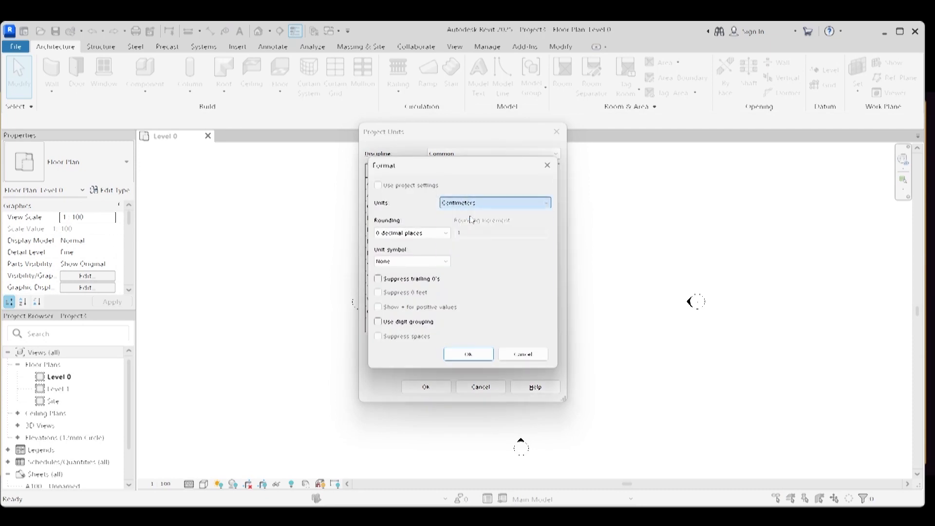
left_click(469, 355)
left_click(426, 387)
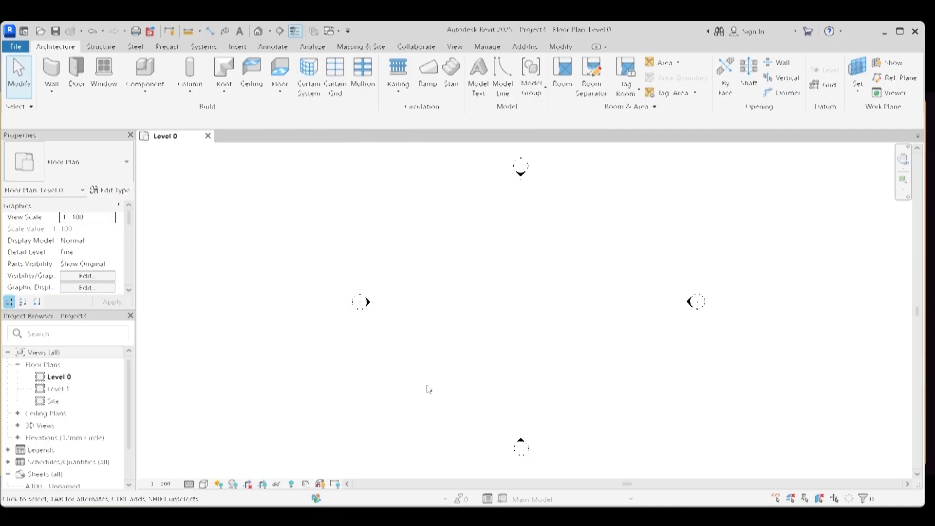
Check the level heights in the East elevation and return to the Level 0 floor plan
scroll(65, 411, "down", 3)
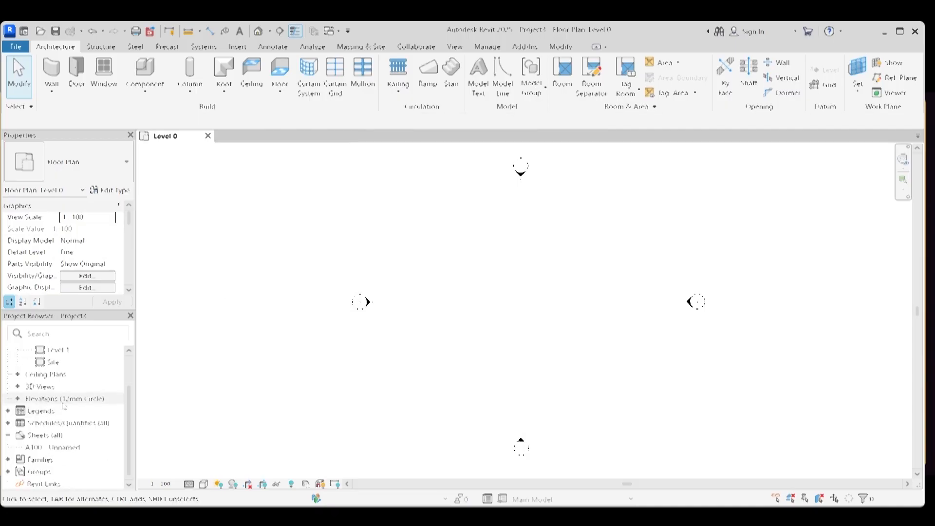
left_click(18, 398)
double_click(54, 410)
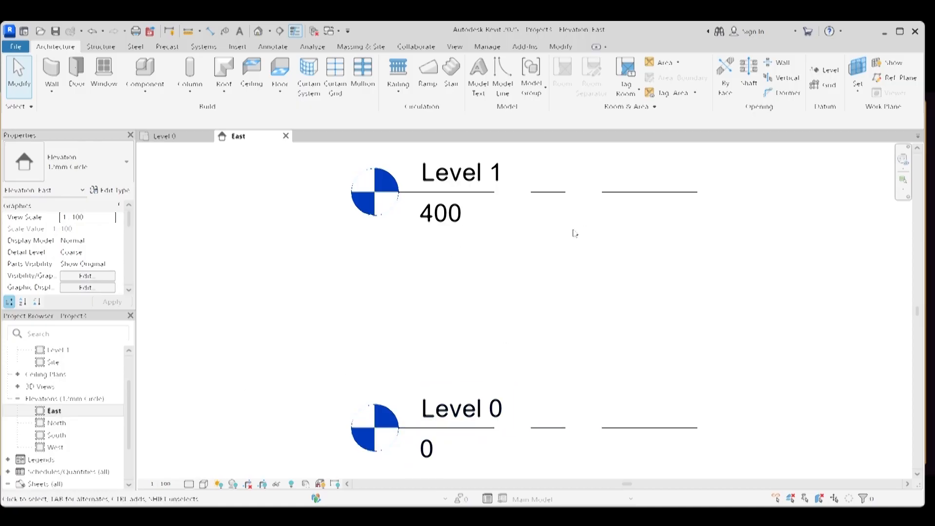
key("ctrl+Tab")
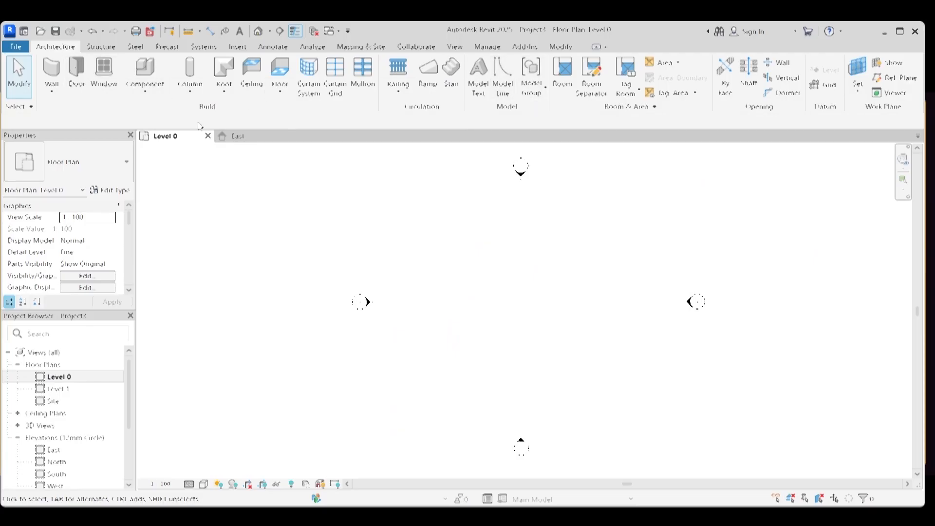
Start a stair with the cast-in-place Insitu Concrete 150mm Waist type and duplicate that type under the suggested name
left_click(451, 73)
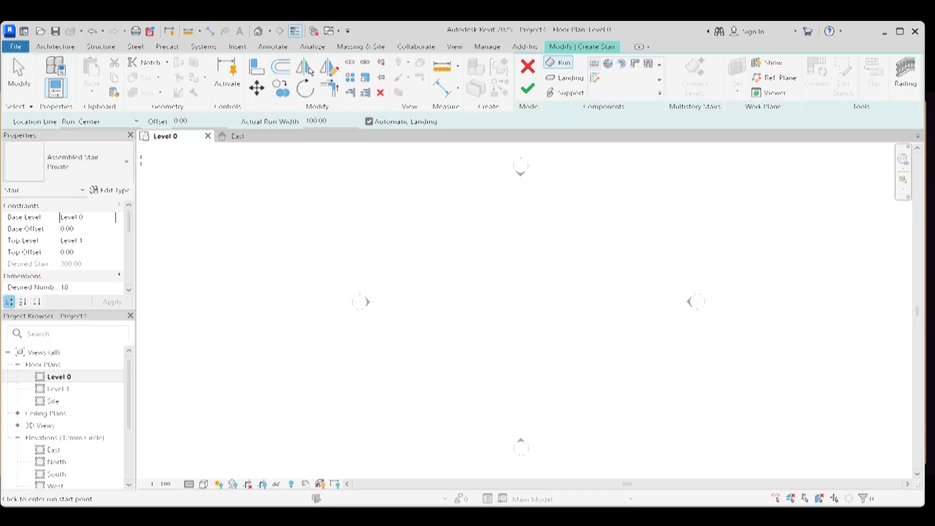
left_click(126, 165)
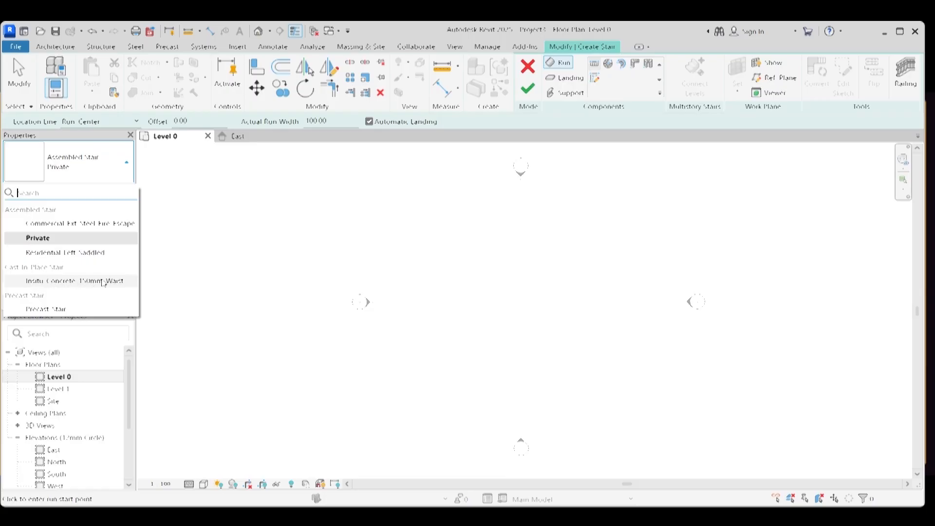
left_click(103, 282)
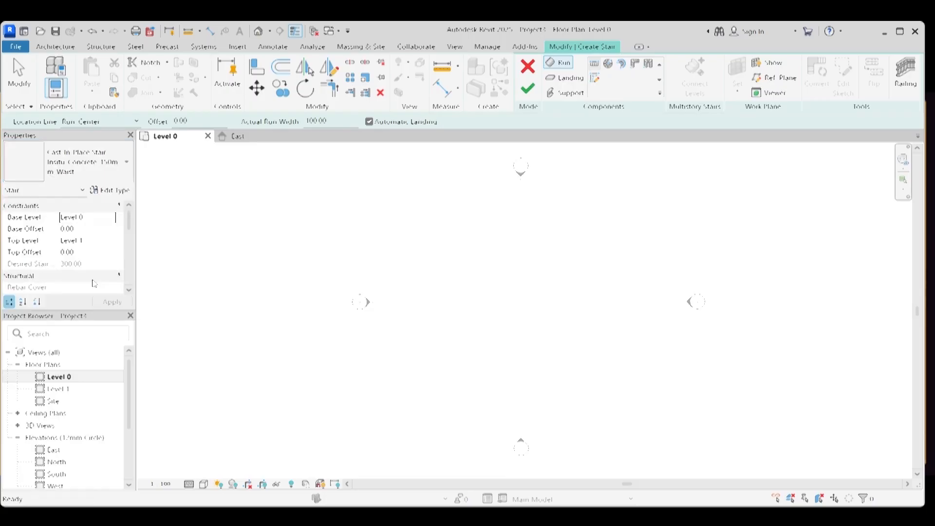
left_click(105, 190)
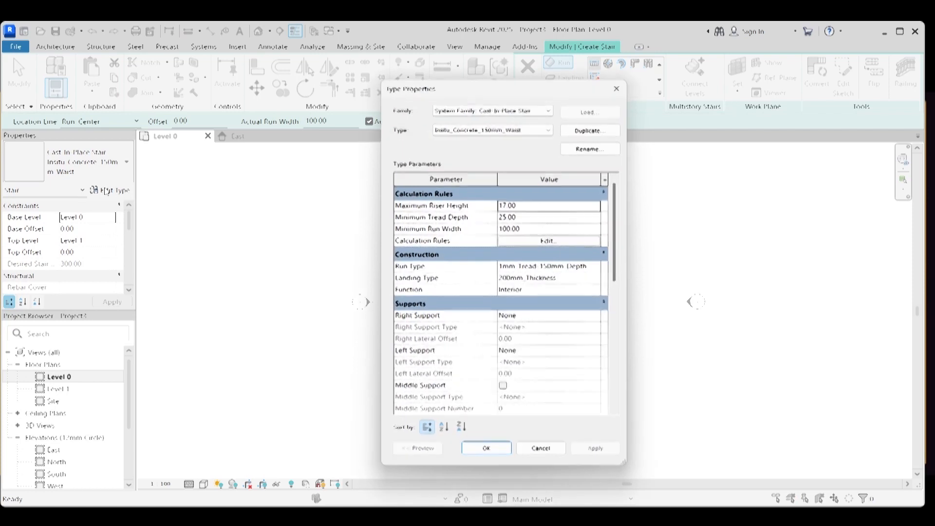
left_click(588, 131)
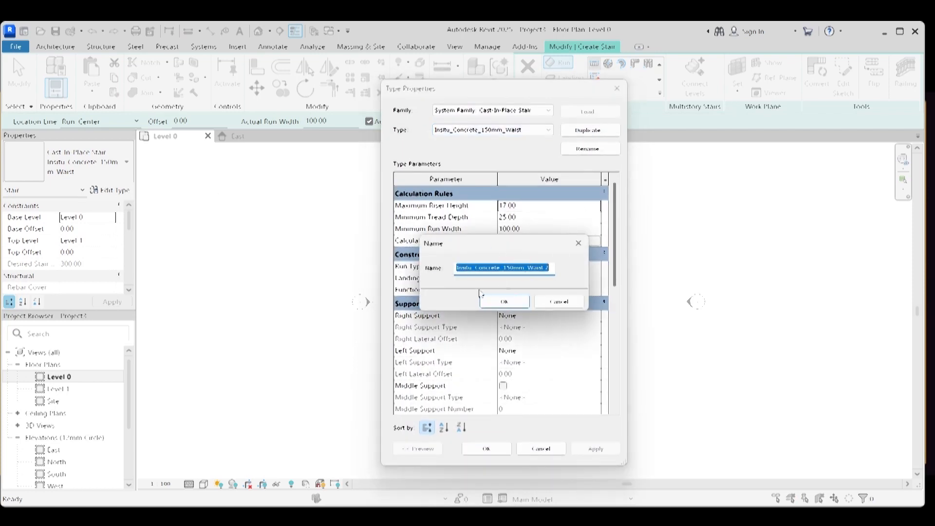
left_click(507, 301)
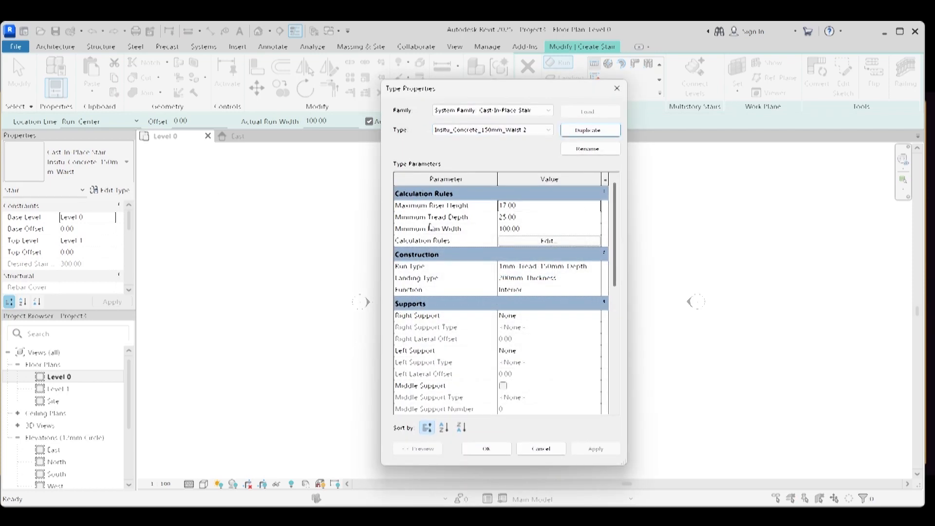
Set the new stair type's maximum riser height to 15, minimum tread depth to 30 and minimum run width to 200 cm
left_click(530, 208)
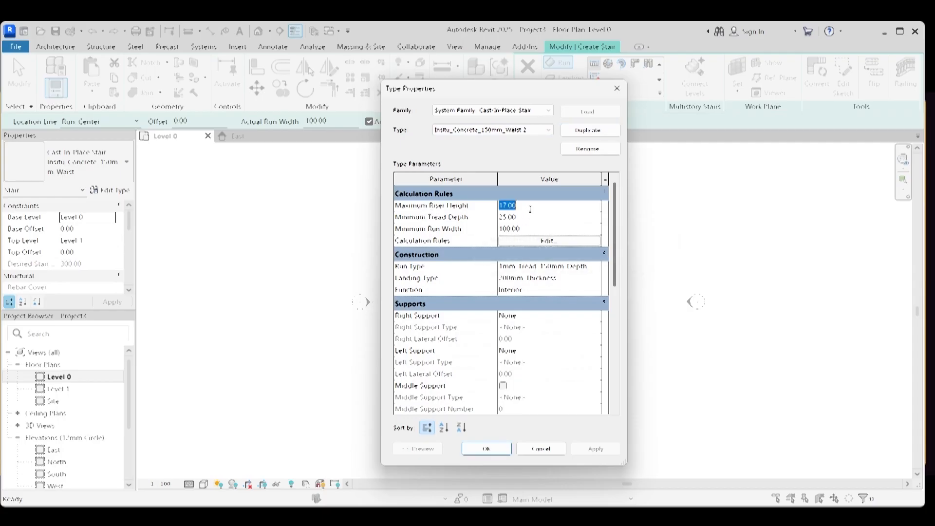
type("15")
left_click(525, 218)
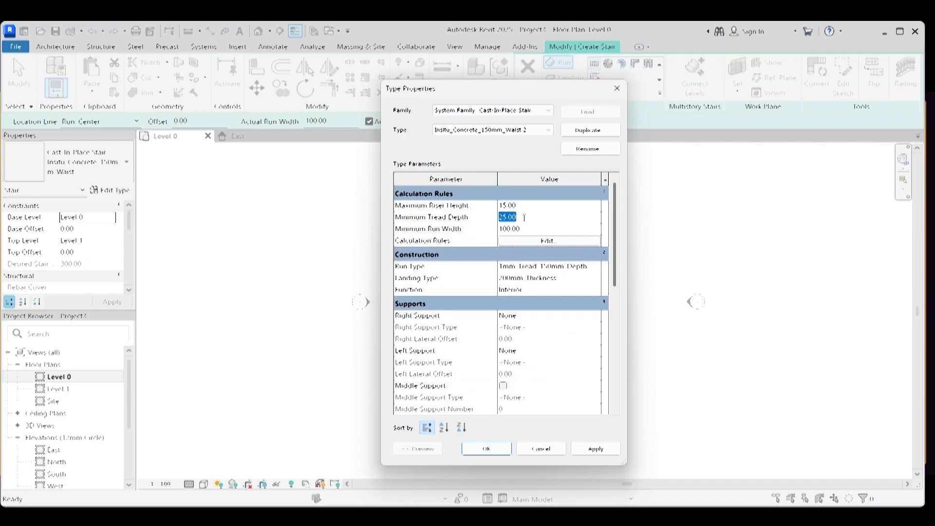
type("30")
left_click(531, 230)
type("200")
left_click(596, 448)
left_click(487, 447)
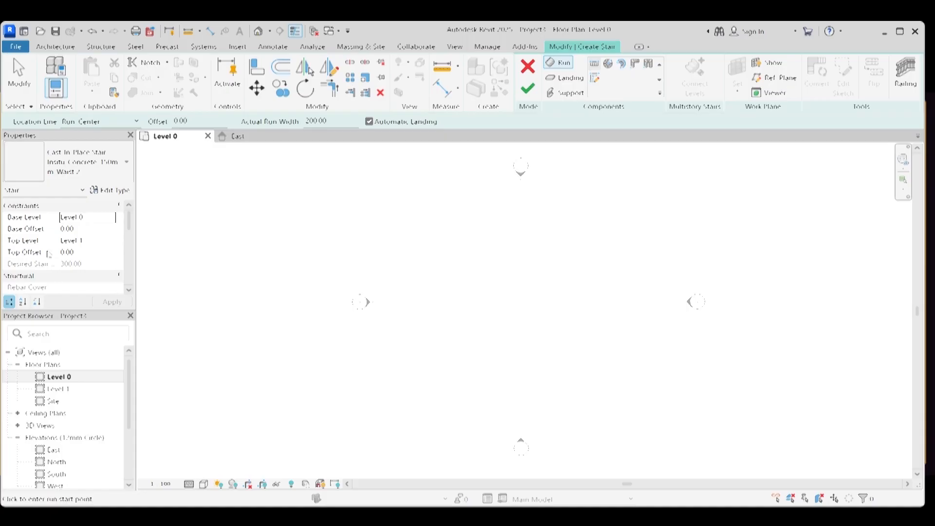
Set the stair's top level to Level 0 with a top offset of 60 cm
left_click(105, 242)
left_click(111, 243)
left_click(72, 260)
left_click(84, 252)
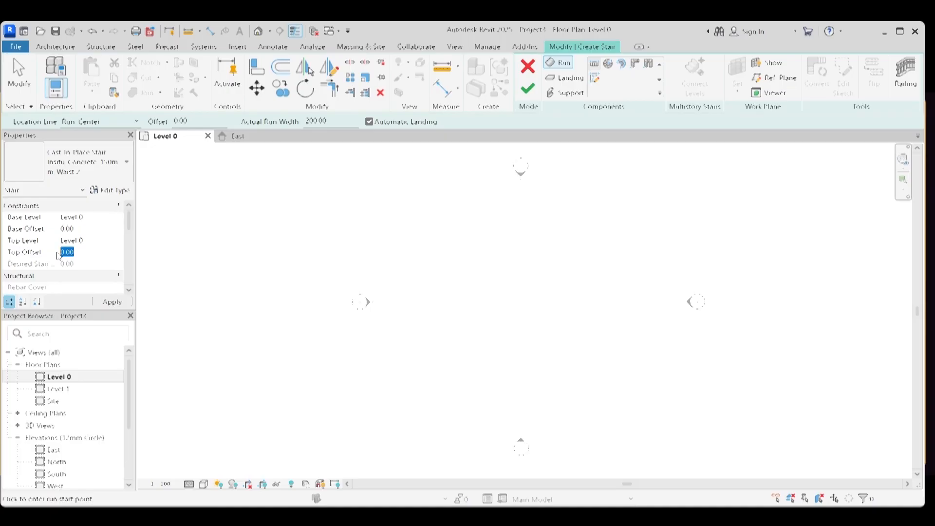
type("60")
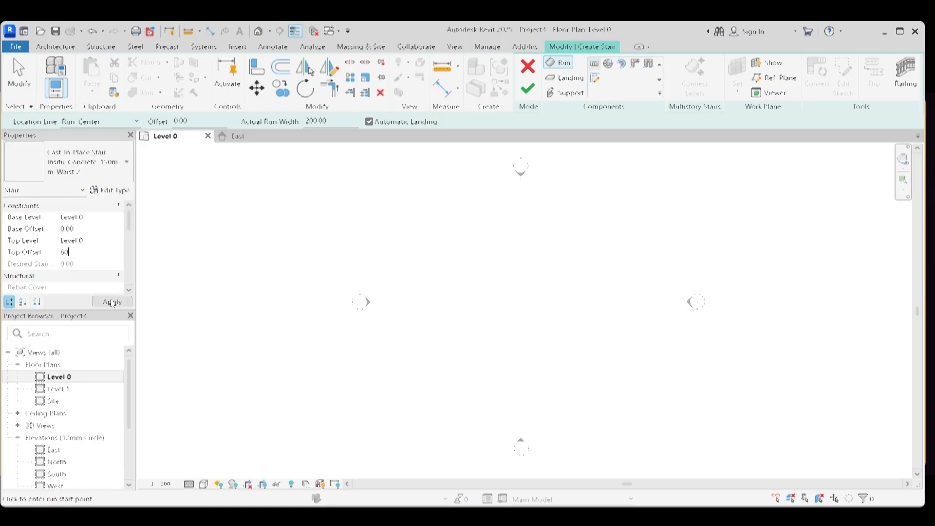
left_click(112, 303)
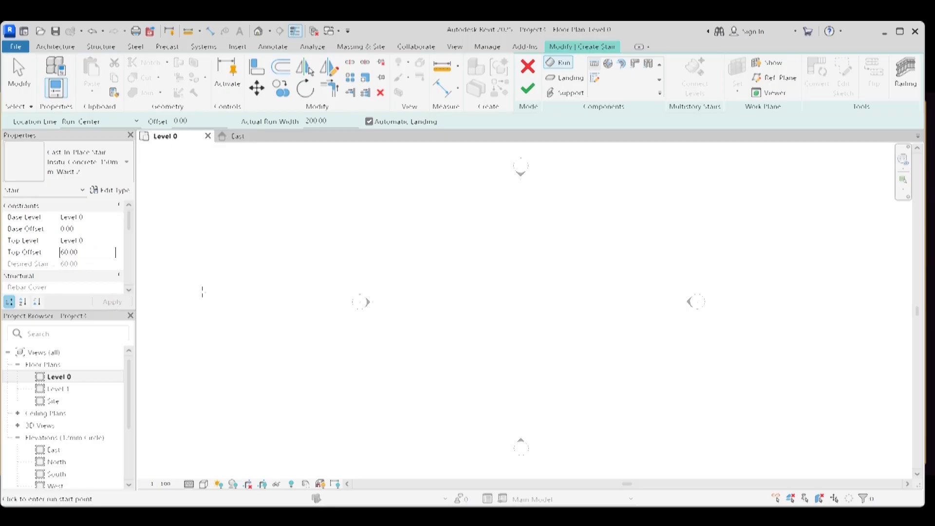
Set the stair's railing type to None
left_click(907, 75)
left_click(531, 244)
left_click(428, 291)
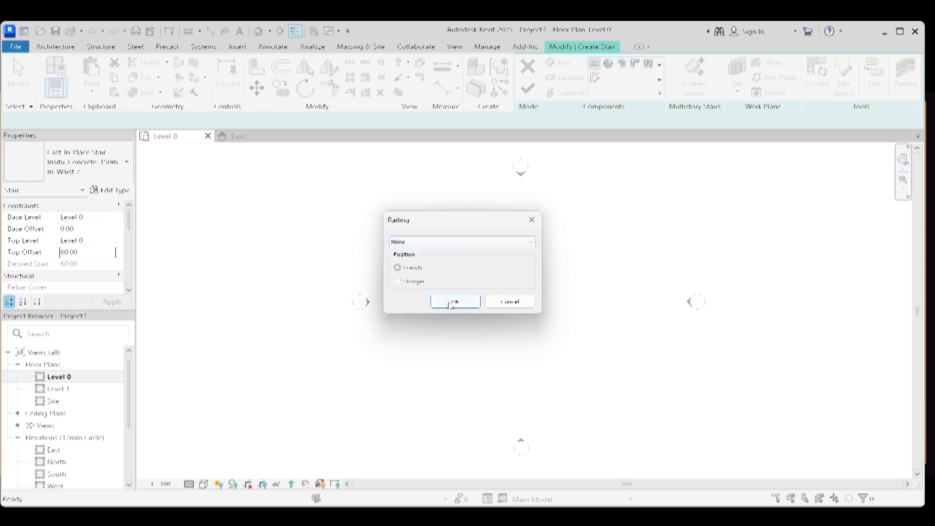
left_click(455, 302)
Draw a straight vertical stair run in the Level 0 plan between the elevation markers and finish the stair
left_click(447, 348)
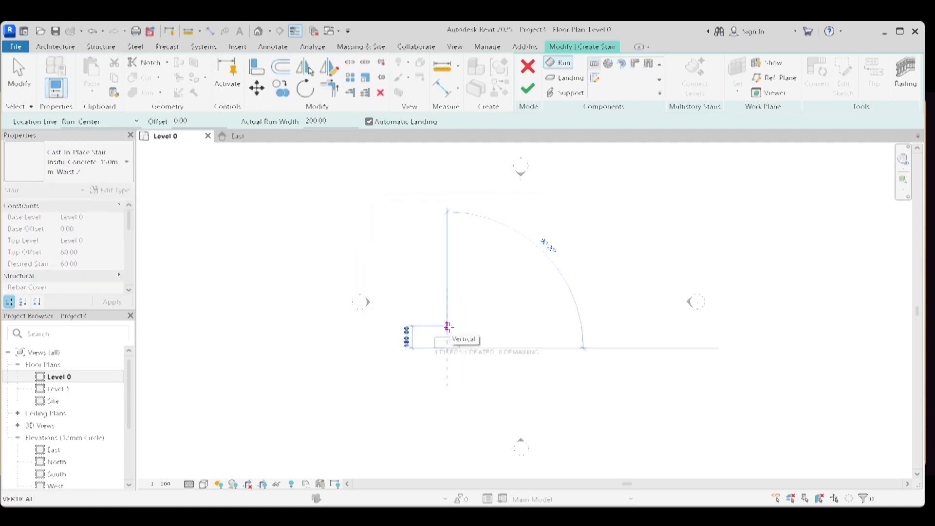
left_click(447, 326)
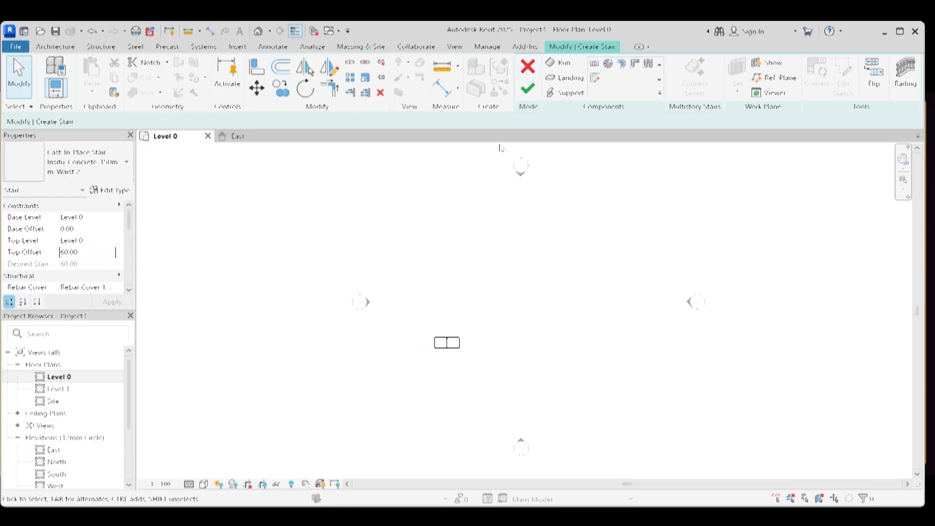
left_click(527, 90)
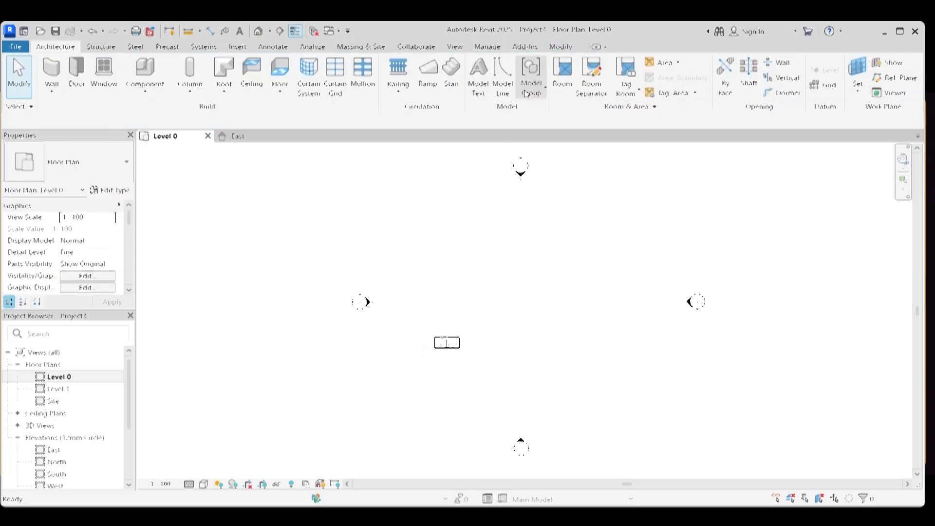
Open the default 3D view and show the stair's steps and sloped underside up close
left_click(258, 31)
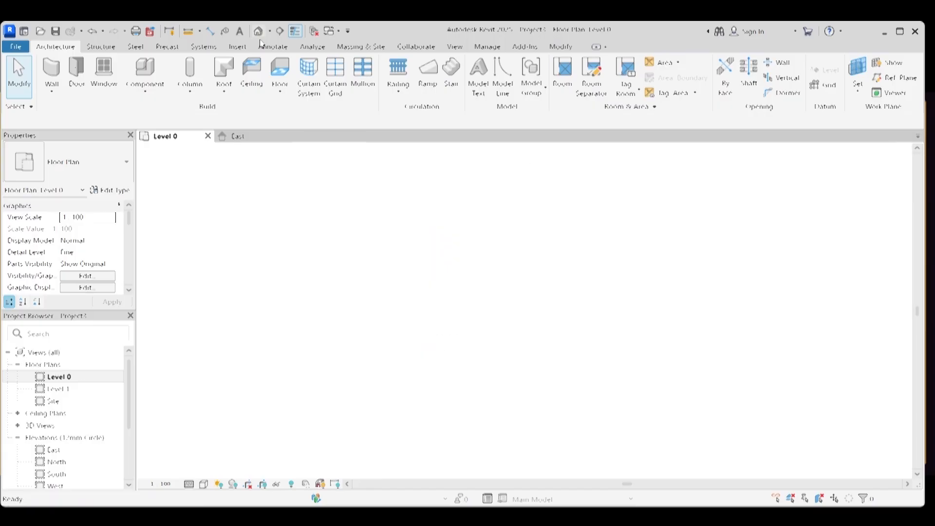
left_click(560, 267)
middle_click_drag(547, 274, 513, 437, "shift")
scroll(487, 385, "up", 4)
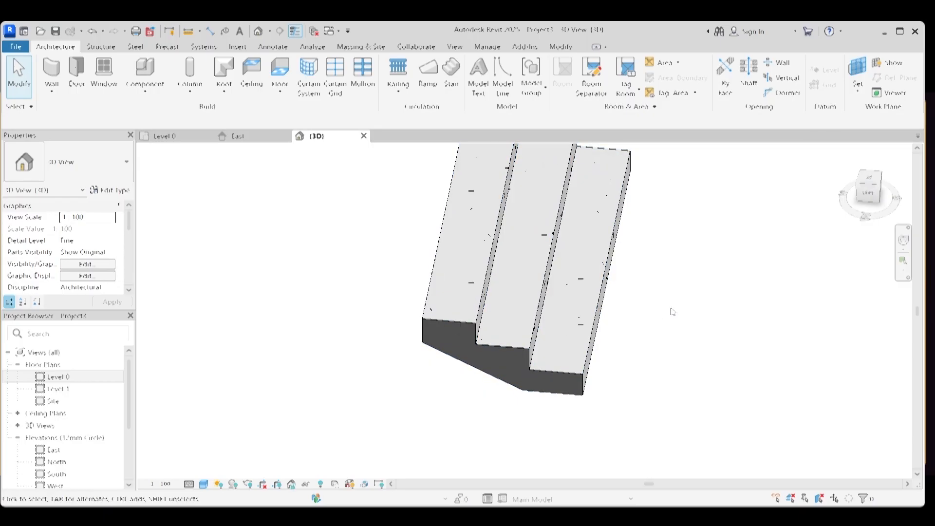
Edit the stair and turn off End with Riser for its run
left_click(574, 162)
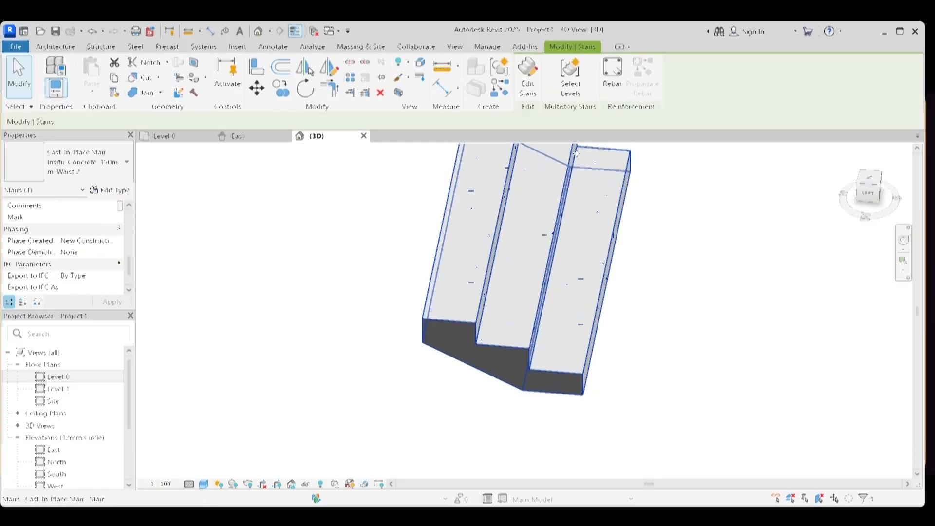
left_click(528, 75)
left_click(441, 252)
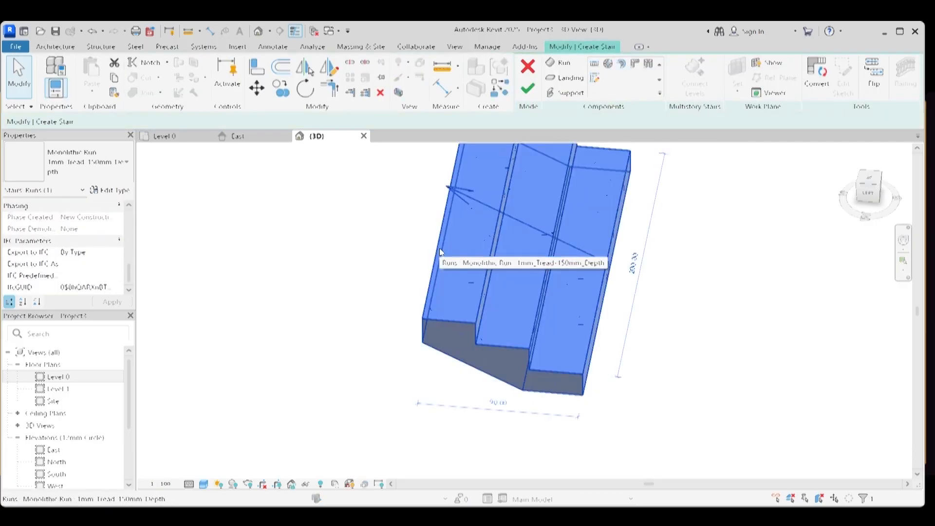
left_click_drag(132, 273, 95, 239)
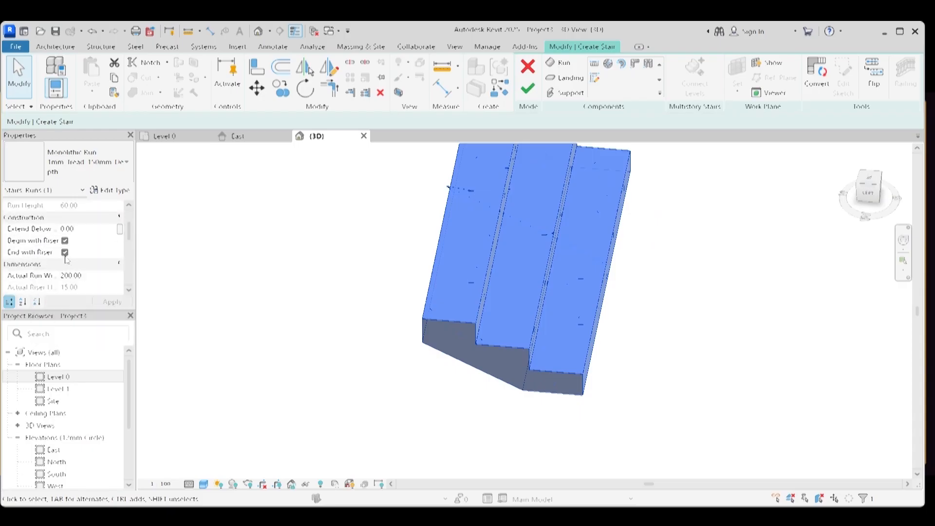
left_click(65, 252)
Set the run's relative top height to 60 cm and finish editing the stair
scroll(72, 240, "up", 3)
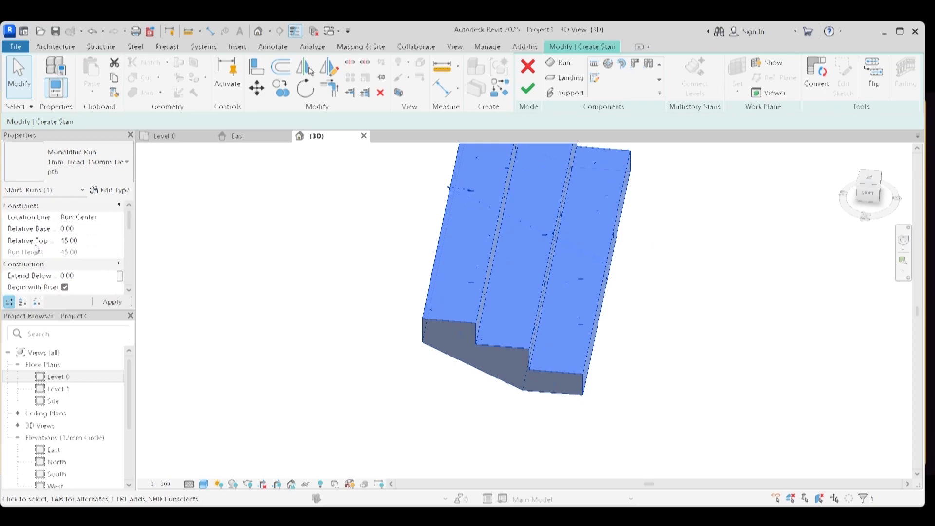
left_click(70, 240)
left_click_drag(83, 242, 52, 243)
type("6")
type("0")
left_click(112, 302)
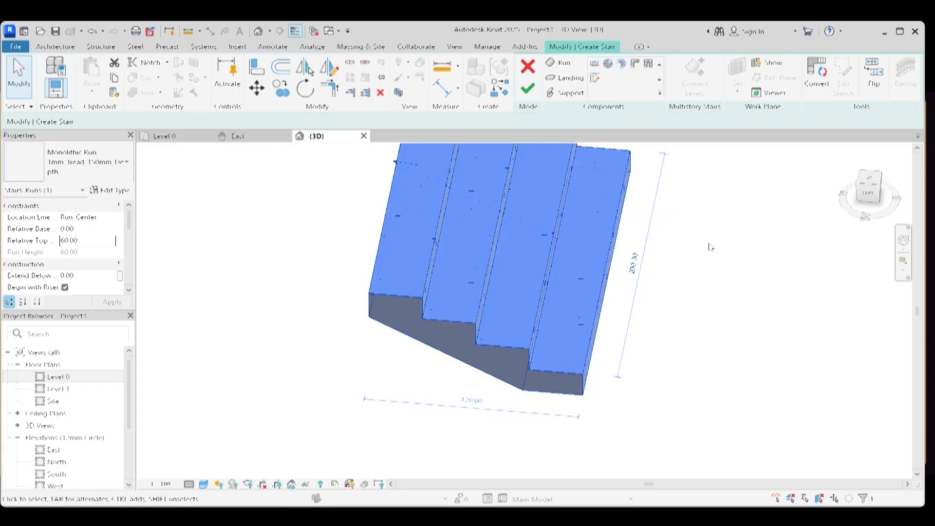
left_click(530, 91)
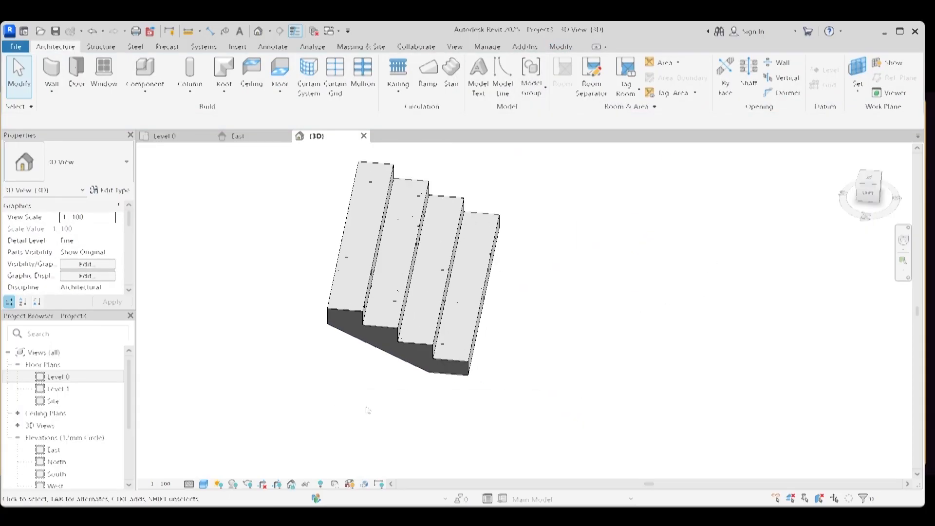
scroll(363, 404, "down", 3)
scroll(386, 391, "up", 6)
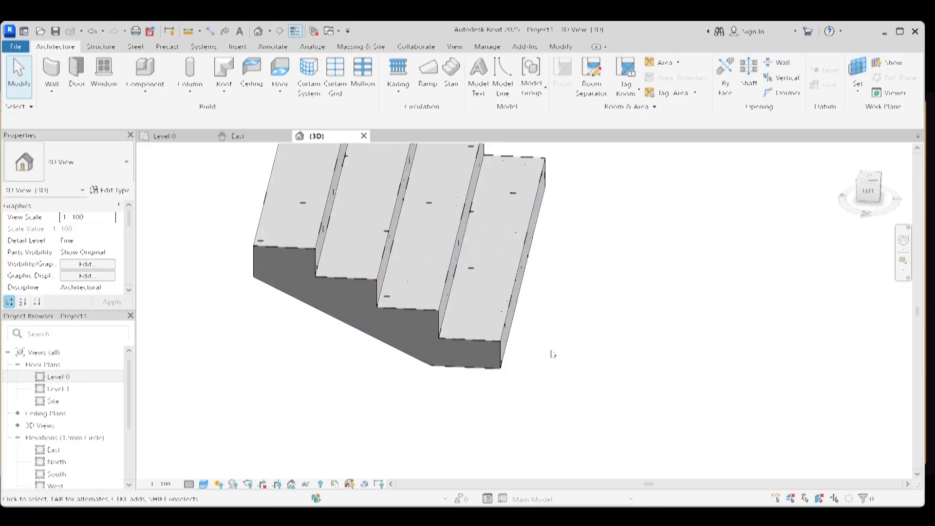
scroll(517, 356, "down", 2)
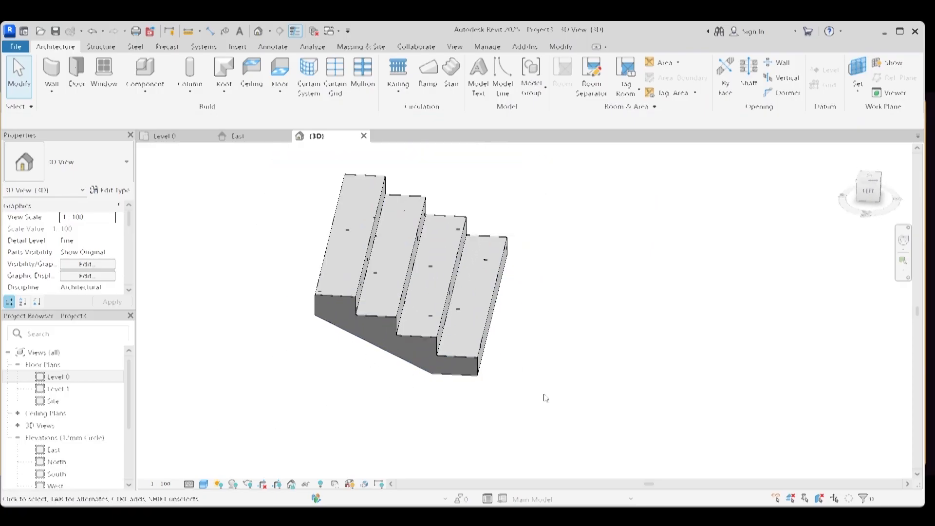
scroll(453, 382, "up", 2)
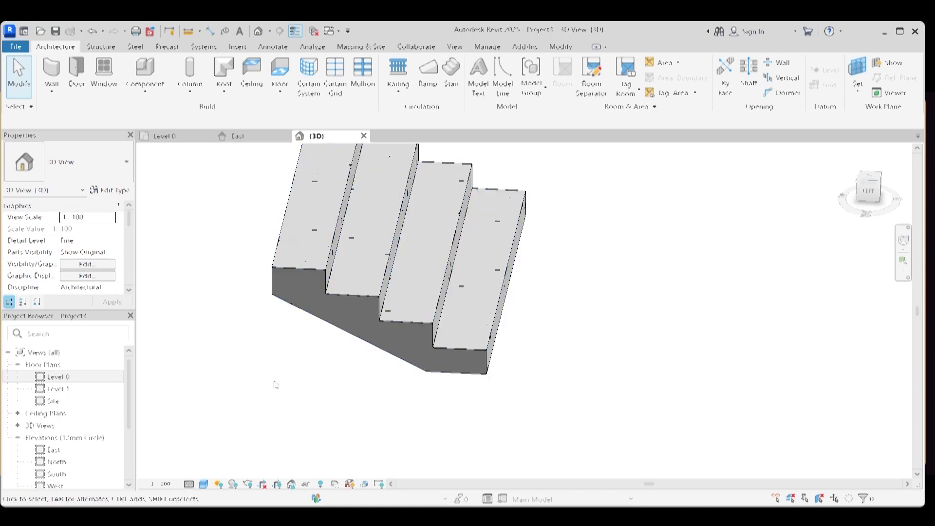
scroll(388, 401, "down", 1)
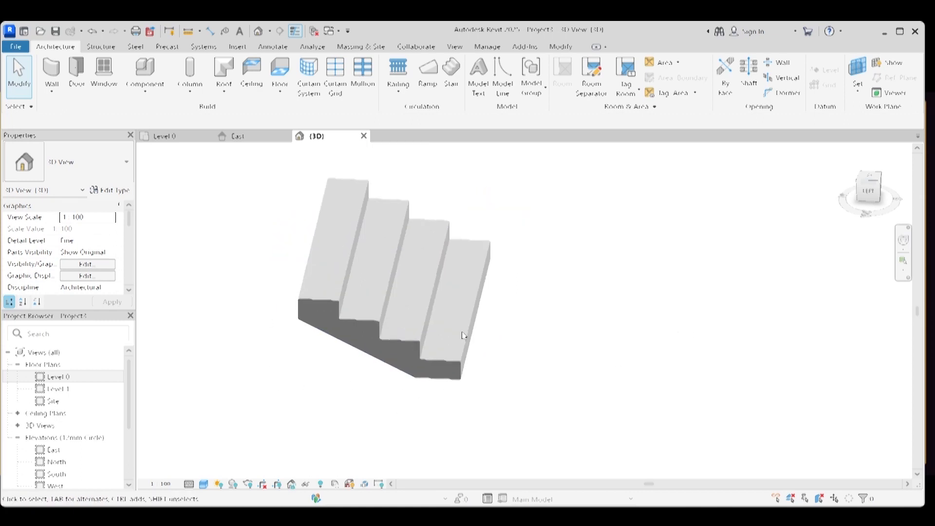
Set the structural depth of the stair's monolithic run type to 60 cm and apply it to the stair
left_click(367, 320)
left_click(118, 190)
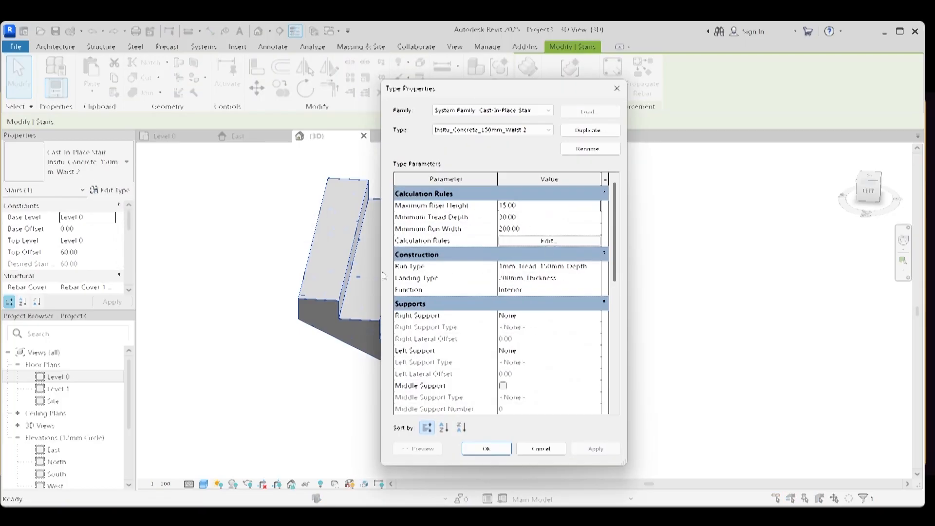
left_click(553, 268)
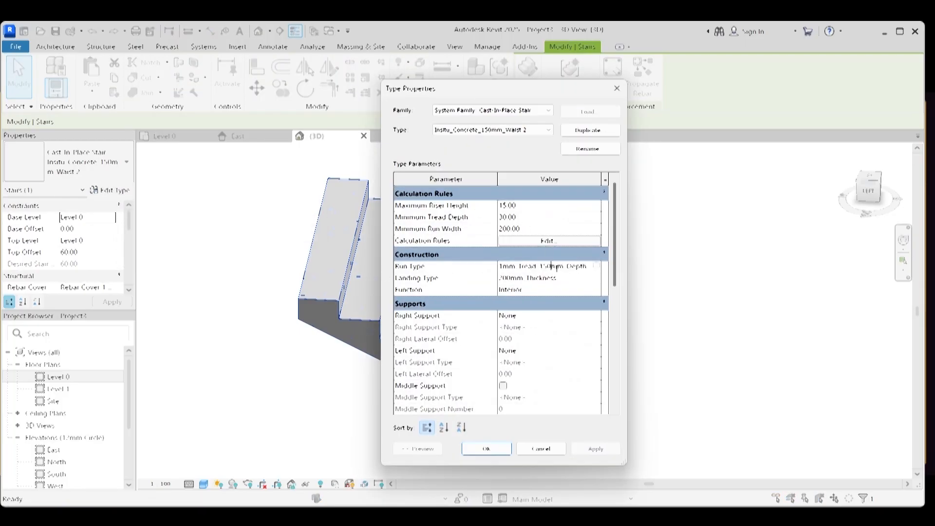
left_click(597, 267)
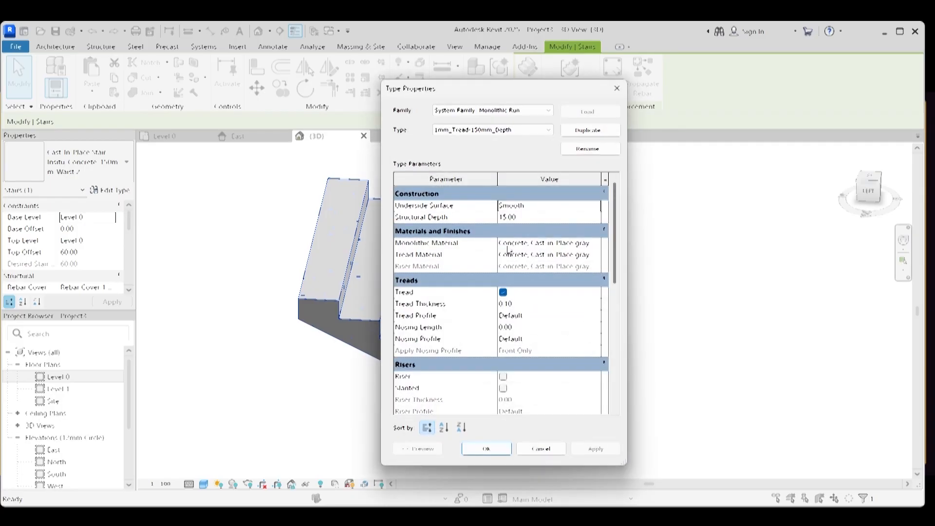
left_click(532, 218)
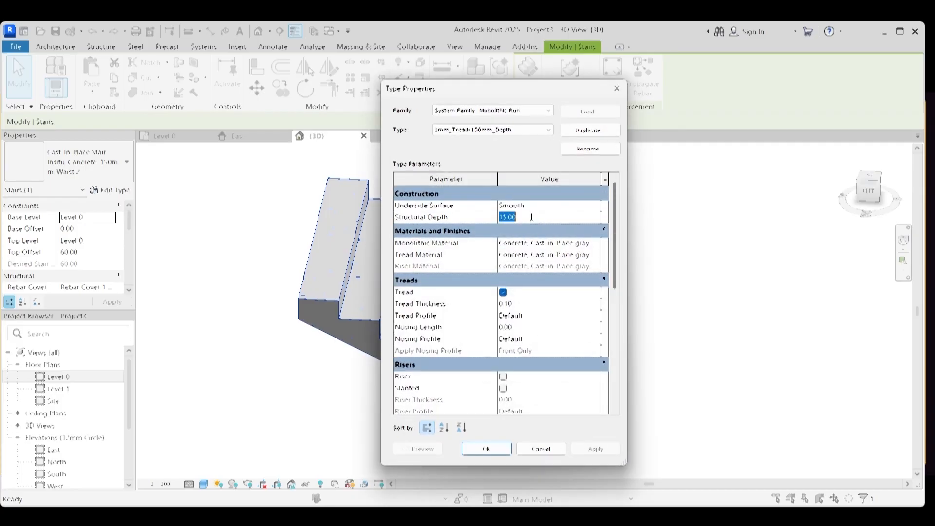
type("60")
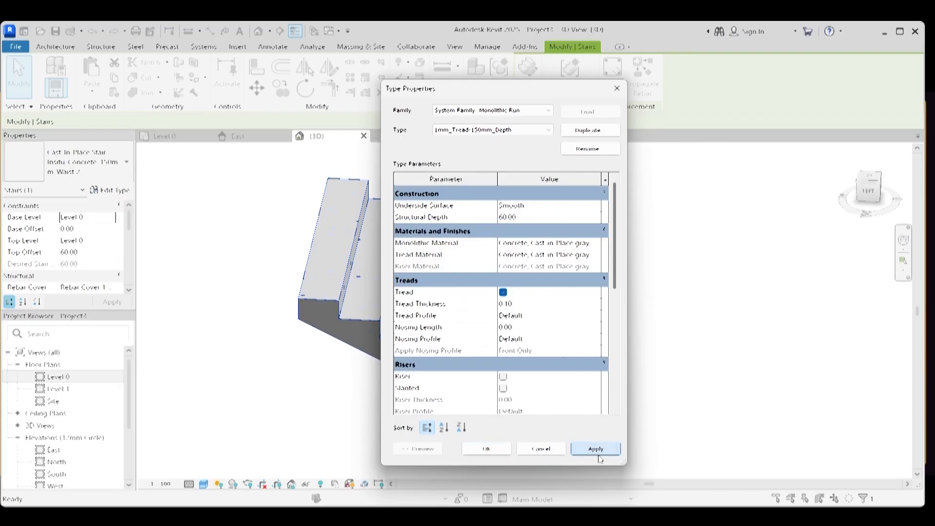
left_click(486, 448)
left_click(487, 449)
left_click(700, 371)
Set the right support of the stair type to Stringer (Closed)
scroll(328, 311, "up", 1)
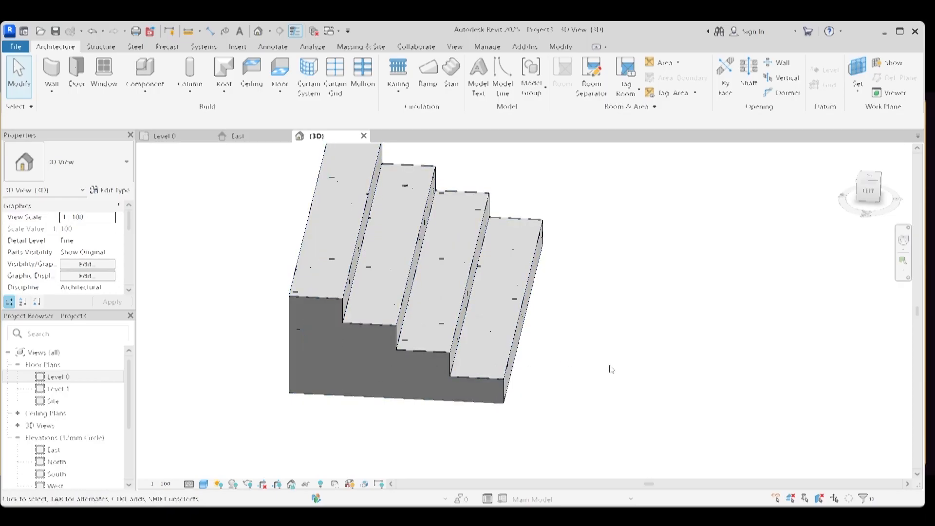
scroll(644, 327, "down", 2)
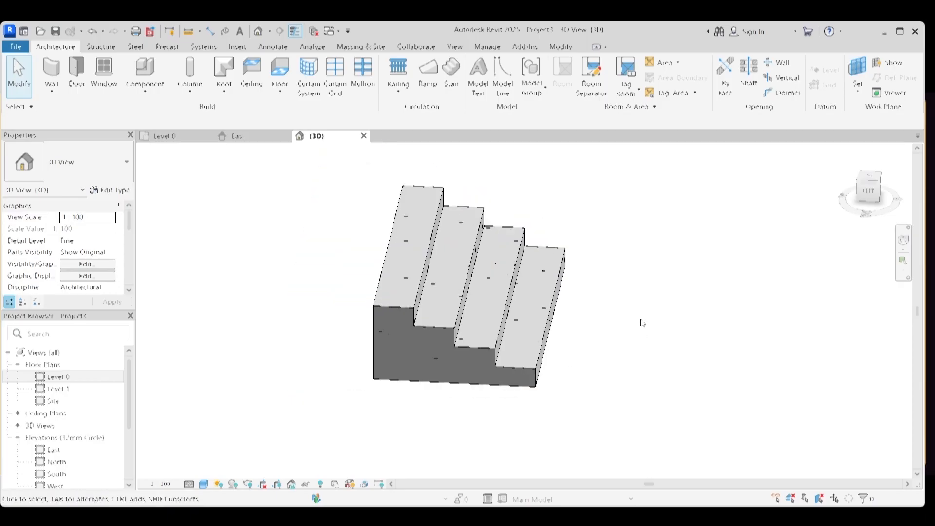
scroll(449, 431, "down", 1)
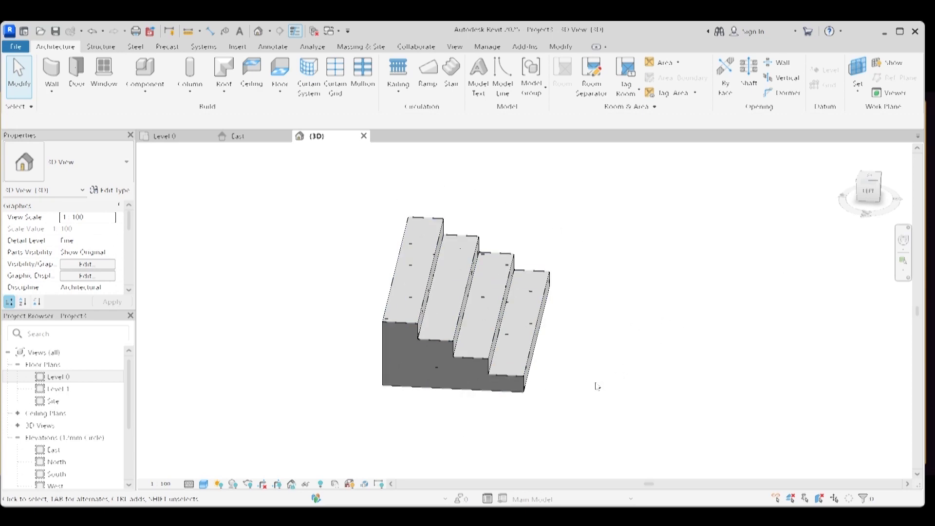
middle_click_drag(573, 395, 478, 403, "shift")
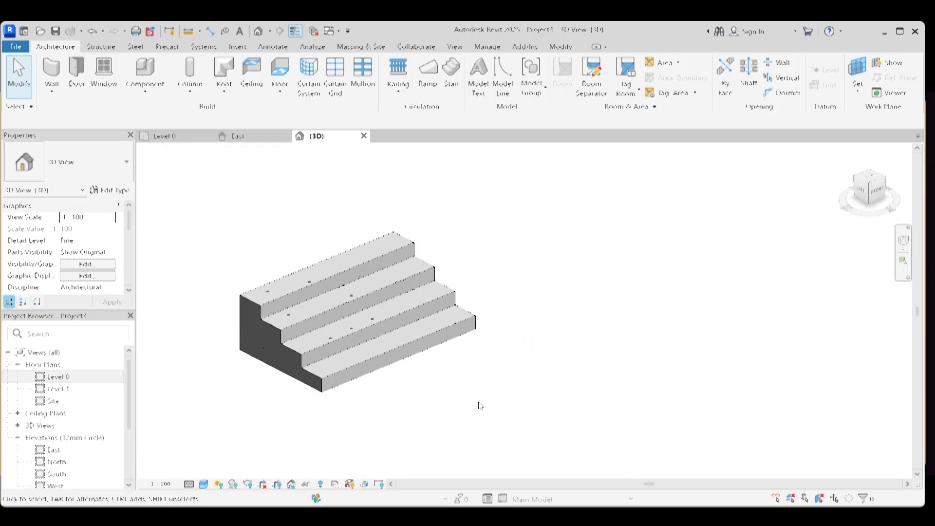
left_click(386, 354)
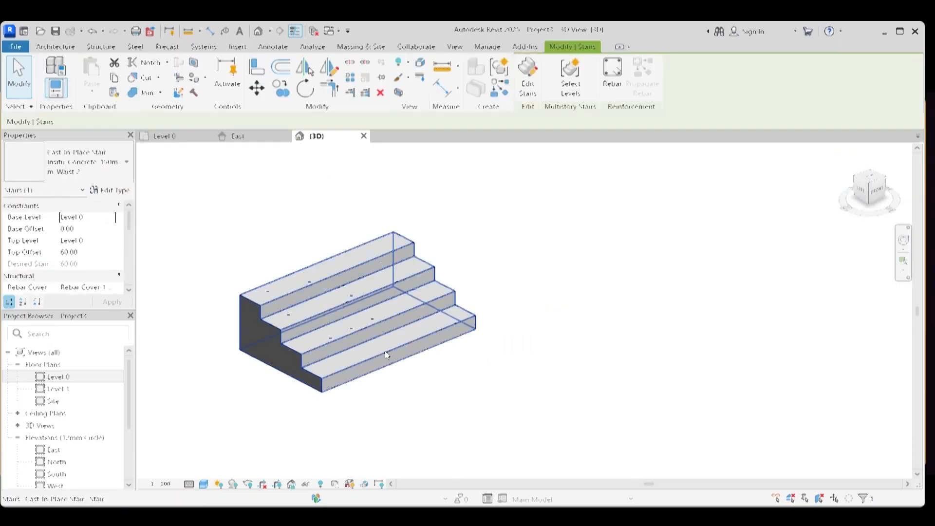
left_click(107, 190)
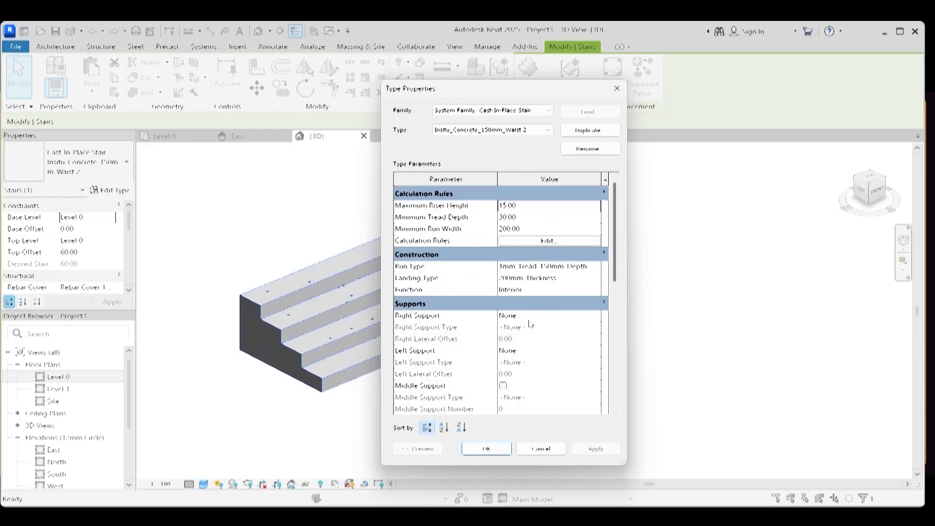
left_click(531, 318)
left_click(597, 316)
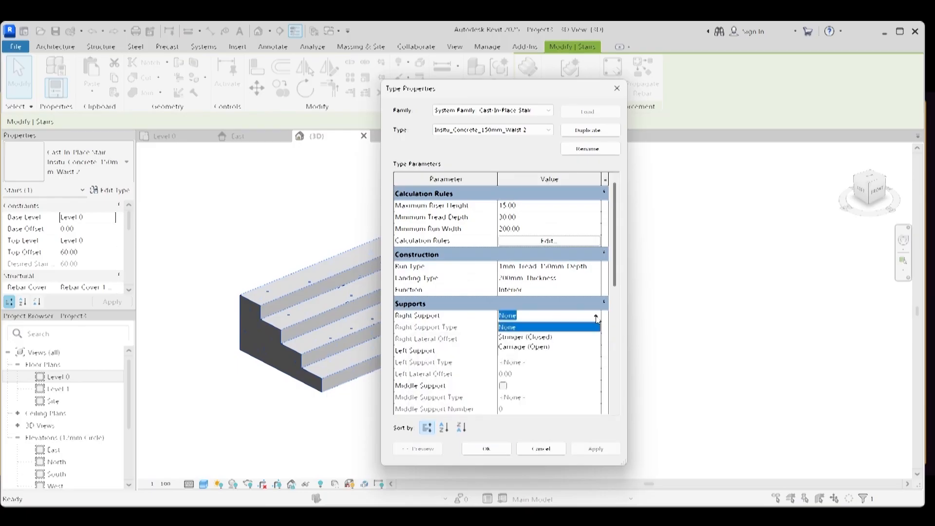
left_click(530, 337)
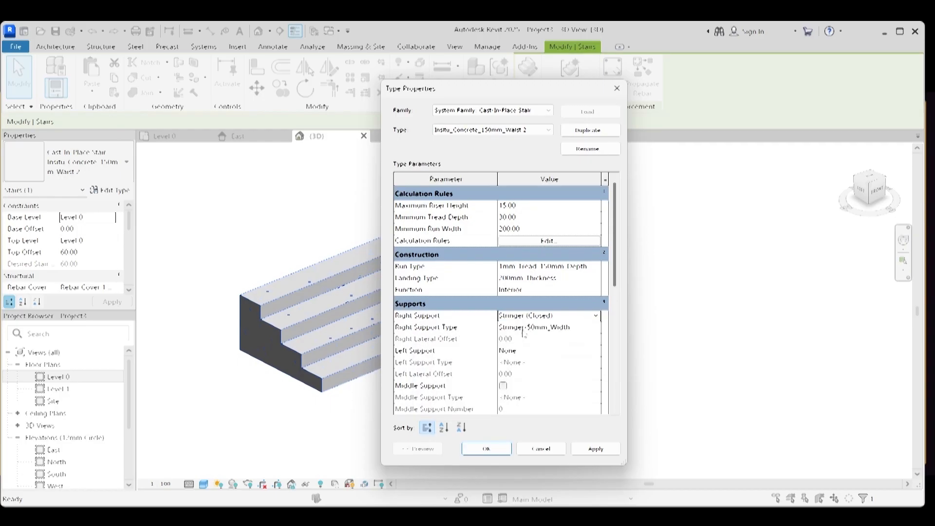
Duplicate the right support's stringer type as Stringer-50mm_Width 2
left_click(594, 329)
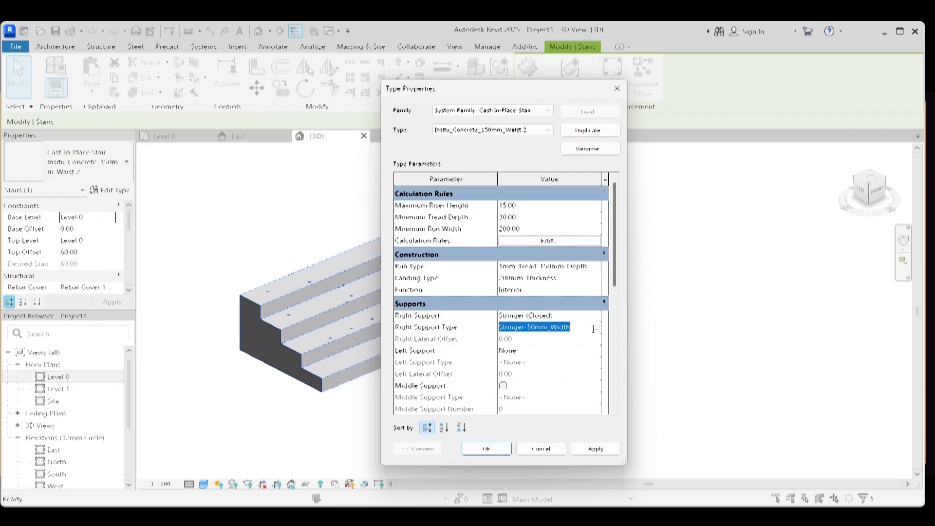
left_click(598, 331)
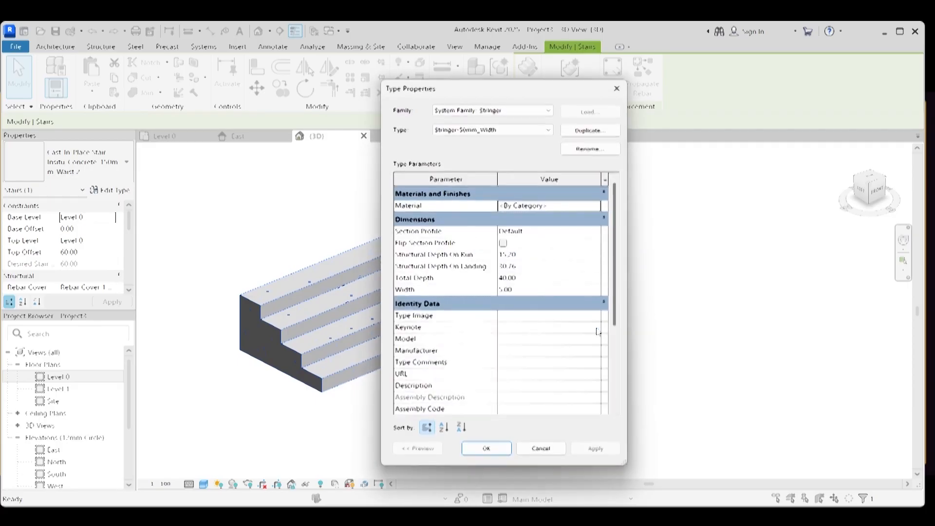
left_click(561, 132)
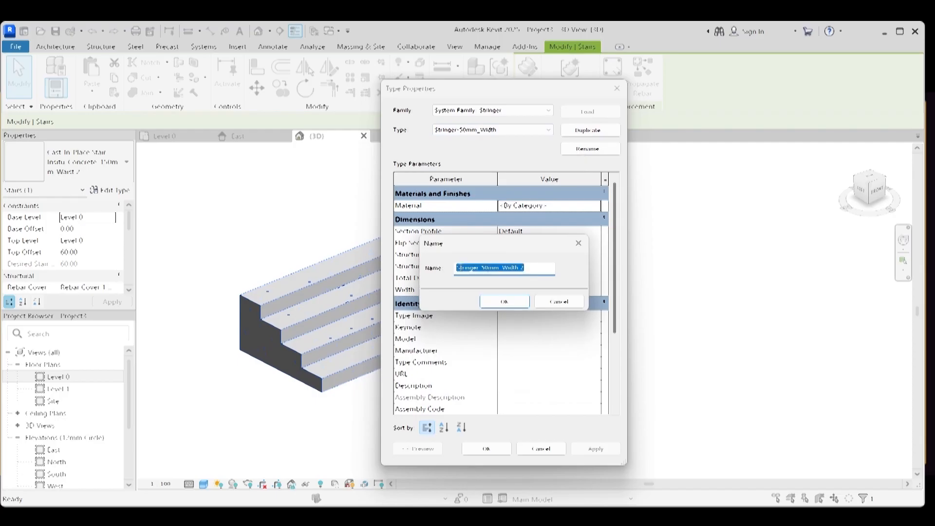
left_click(504, 302)
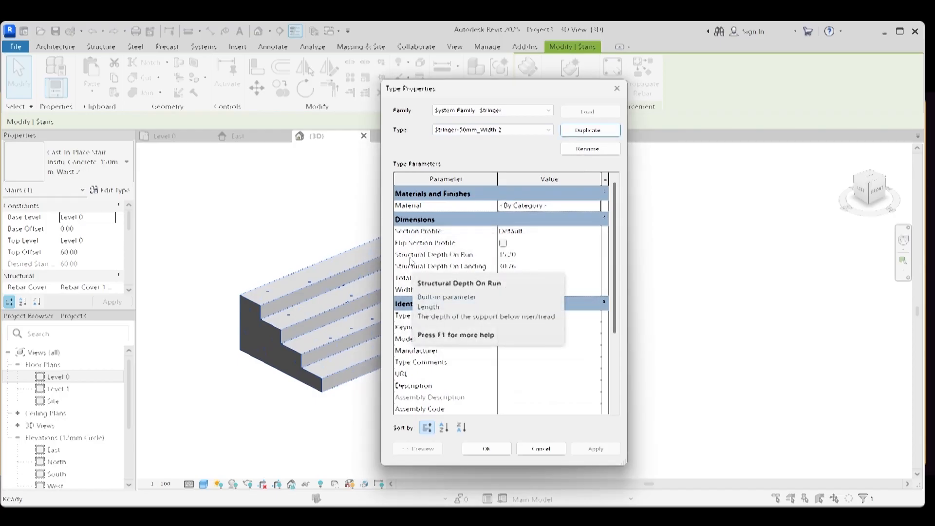
Set the new stringer type's structural depth on run and on landing to 15 cm each
left_click_drag(511, 89, 557, 97)
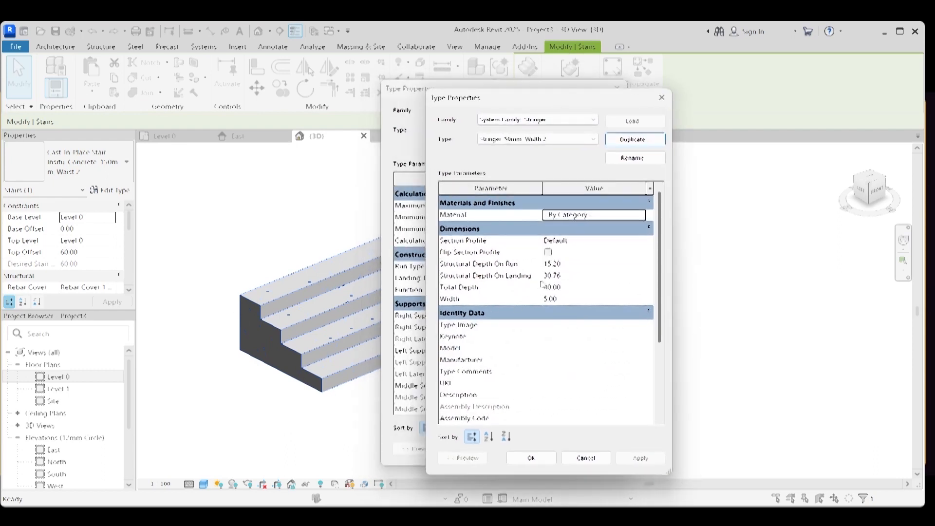
left_click(570, 266)
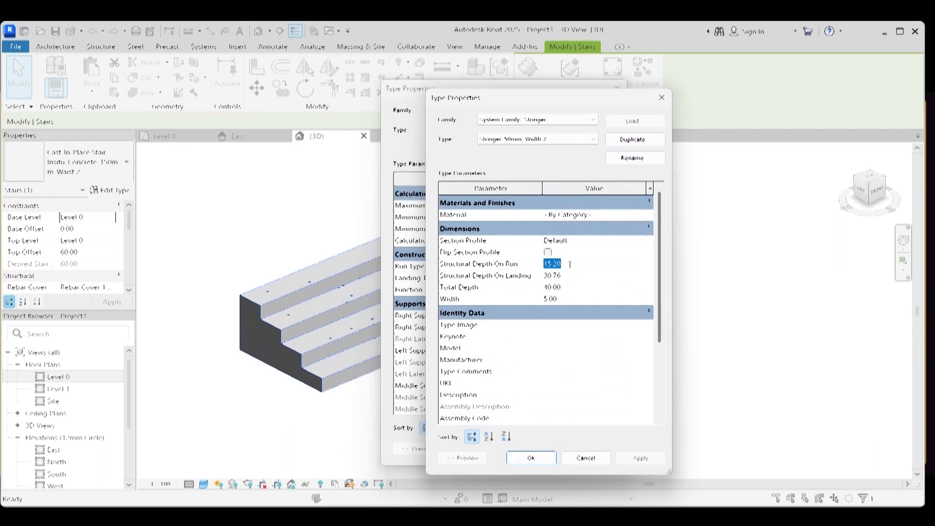
type("15")
left_click(567, 276)
left_click_drag(565, 276, 532, 278)
type("1")
Set the stringer type's total depth to 120 cm and apply the stringer to the stair
left_click(576, 287)
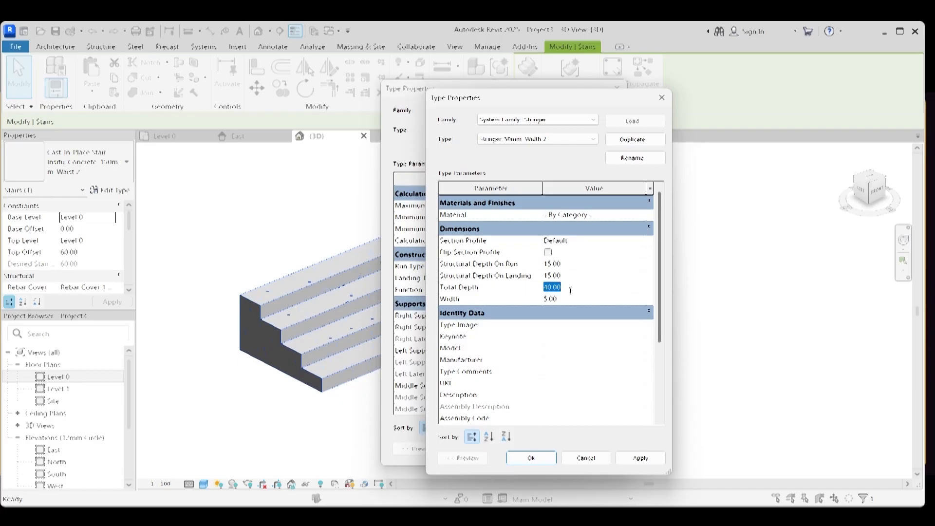
type("120")
left_click(568, 303)
double_click(568, 302)
left_click(640, 459)
left_click(521, 459)
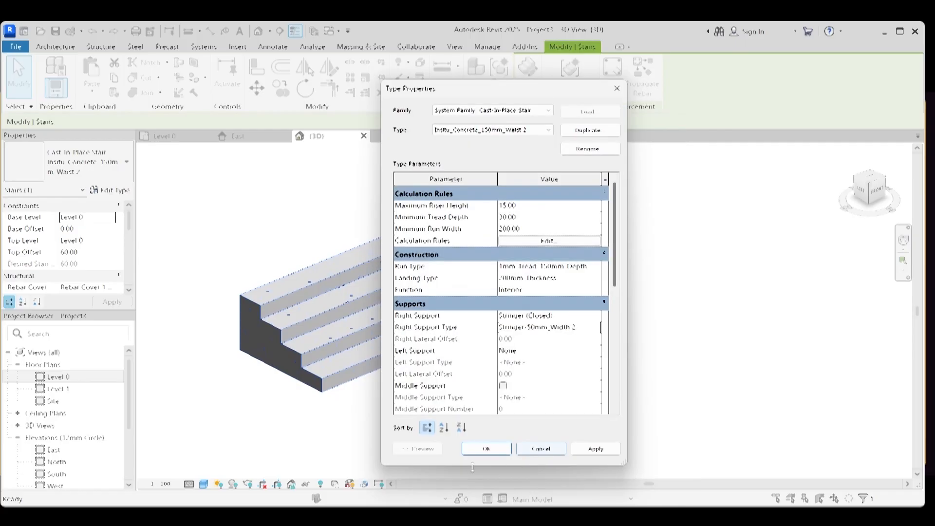
left_click(486, 449)
left_click(562, 334)
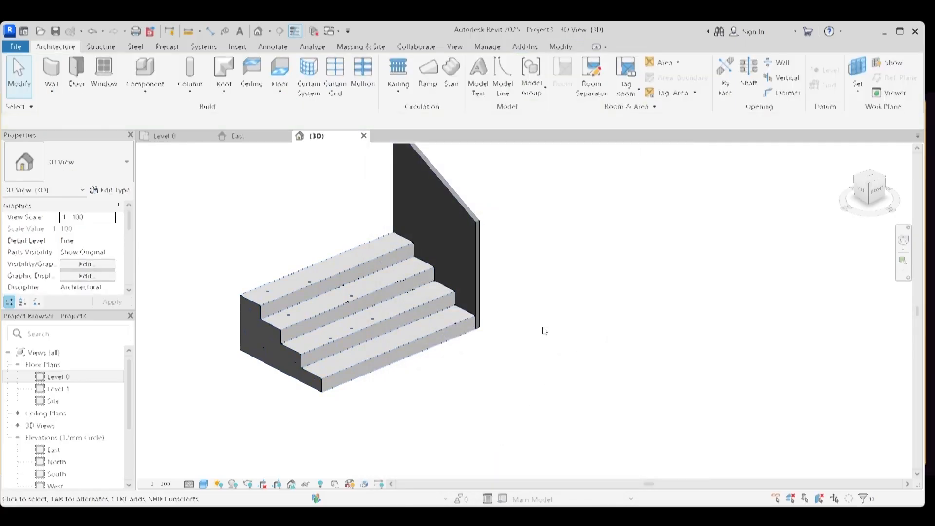
Change the right stringer type's structural depth on run and on landing to 60 cm each
middle_click_drag(410, 209, 428, 261)
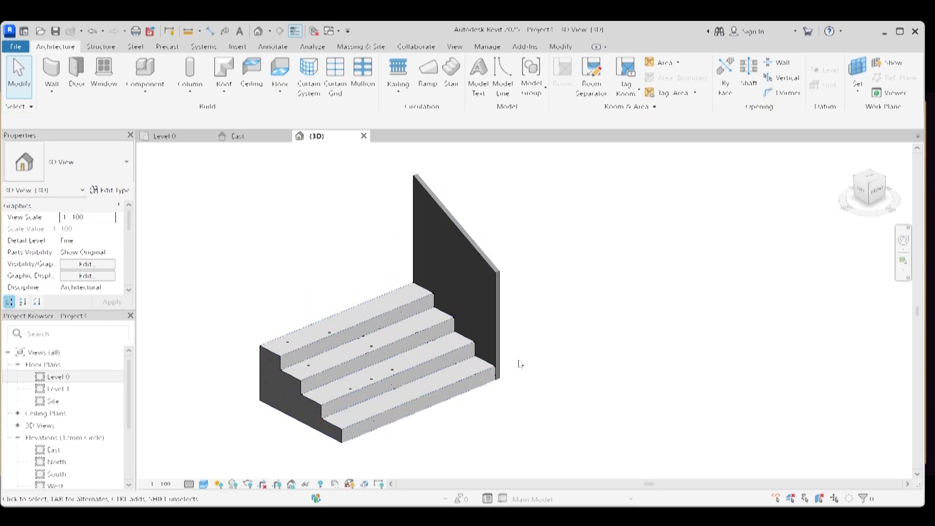
left_click(504, 365)
middle_click_drag(504, 365, 409, 432, "shift")
scroll(480, 359, "up", 3)
scroll(517, 387, "down", 3)
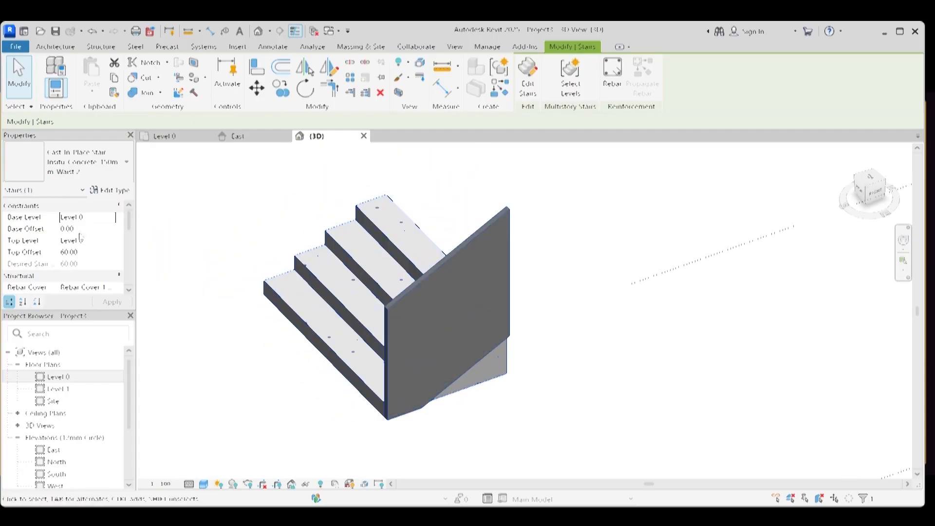
left_click(115, 190)
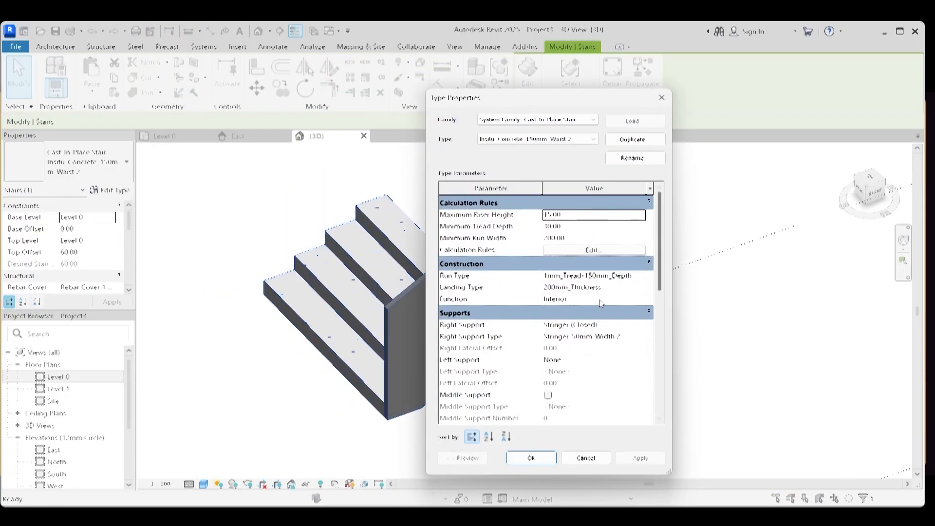
double_click(641, 337)
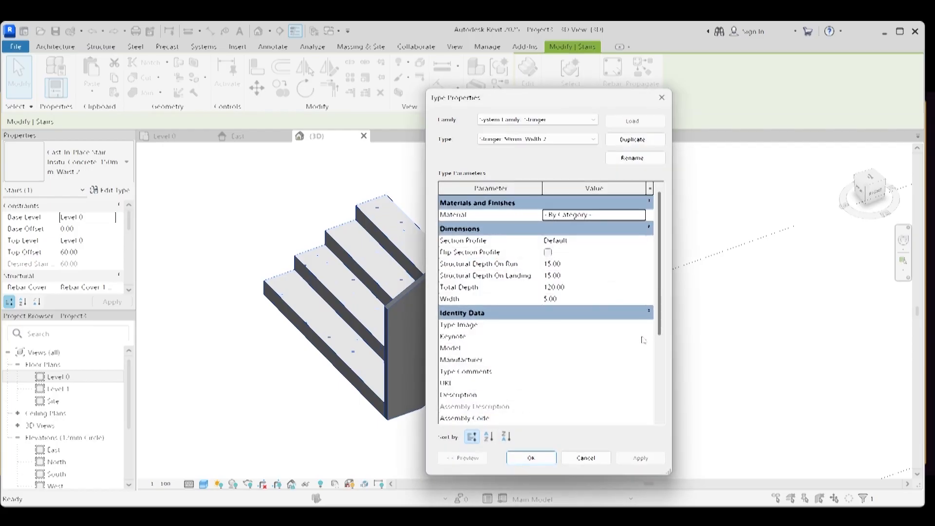
left_click(556, 265)
type("60")
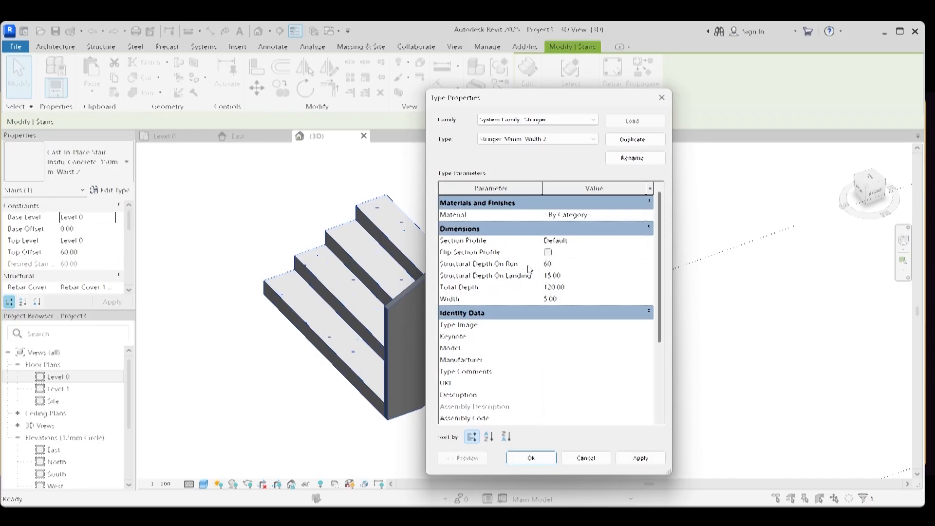
left_click(573, 276)
type("6")
Set the right stringer type's total depth to 180 cm and apply the changes to the stair
left_click(576, 288)
left_click(572, 289)
double_click(571, 288)
type("10")
left_click(640, 458)
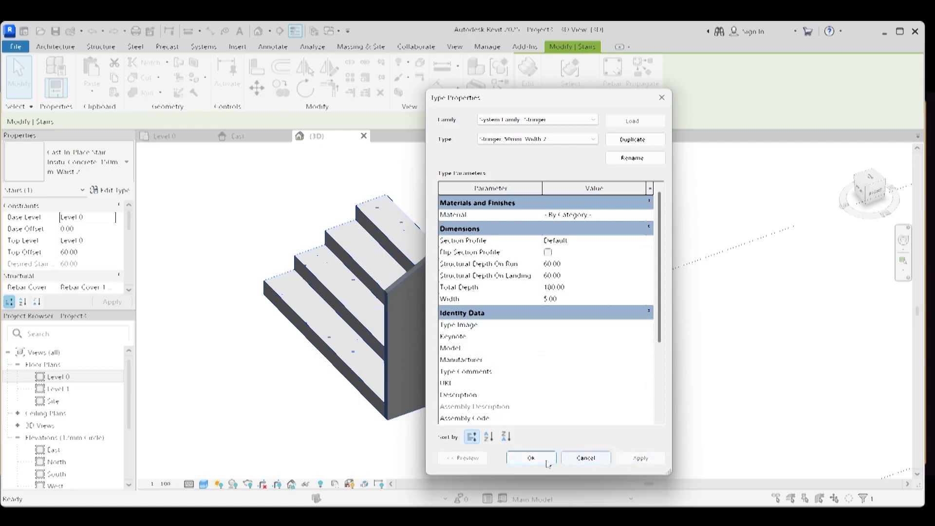
left_click(531, 458)
left_click(531, 458)
left_click(706, 372)
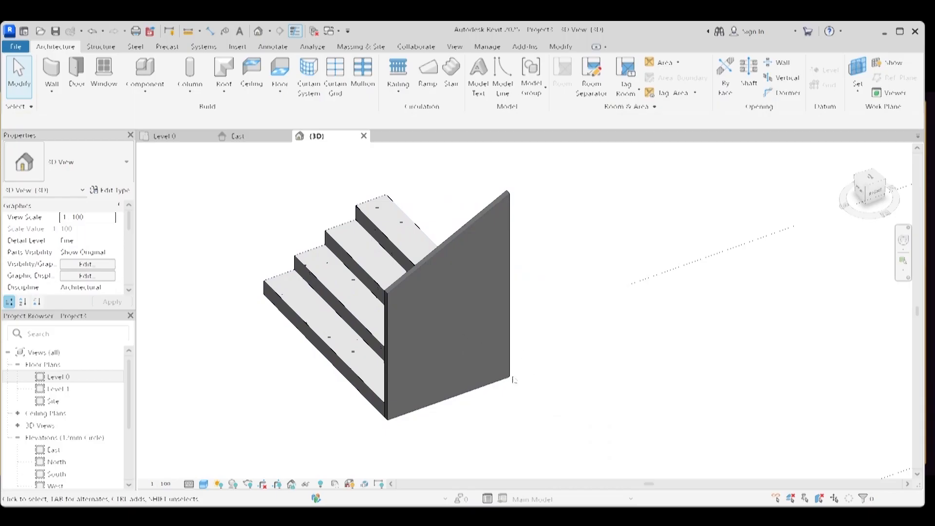
Set the right stringer type's total depth to 135 cm and apply the change to the stair
middle_click_drag(478, 370, 489, 263, "shift")
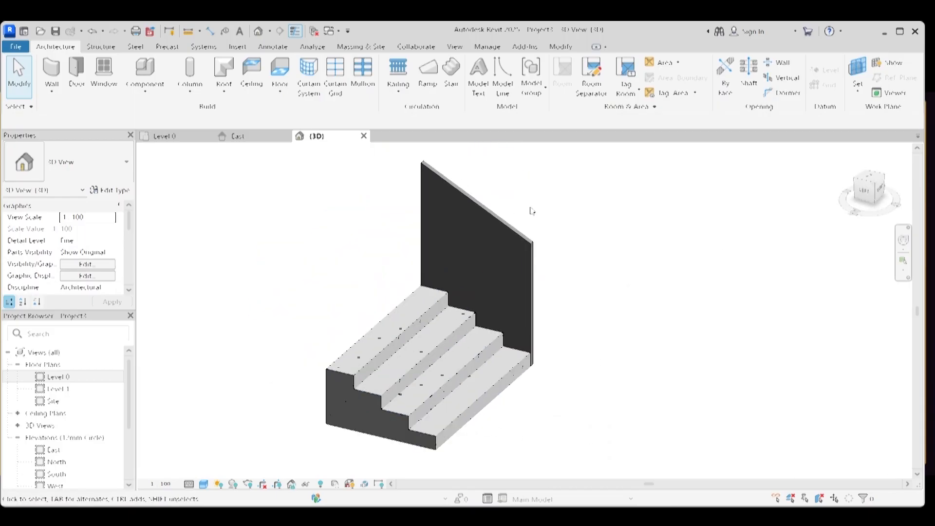
left_click(374, 356)
left_click(110, 190)
left_click(609, 337)
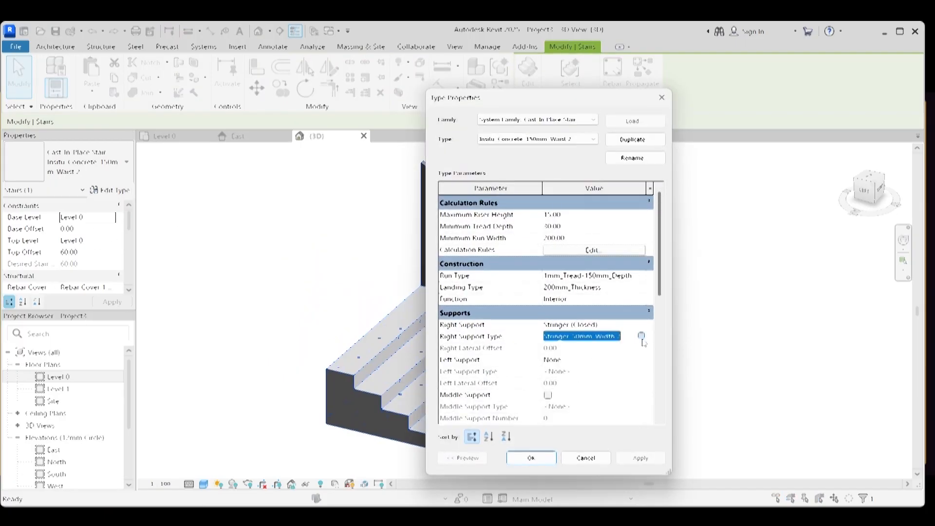
left_click(641, 337)
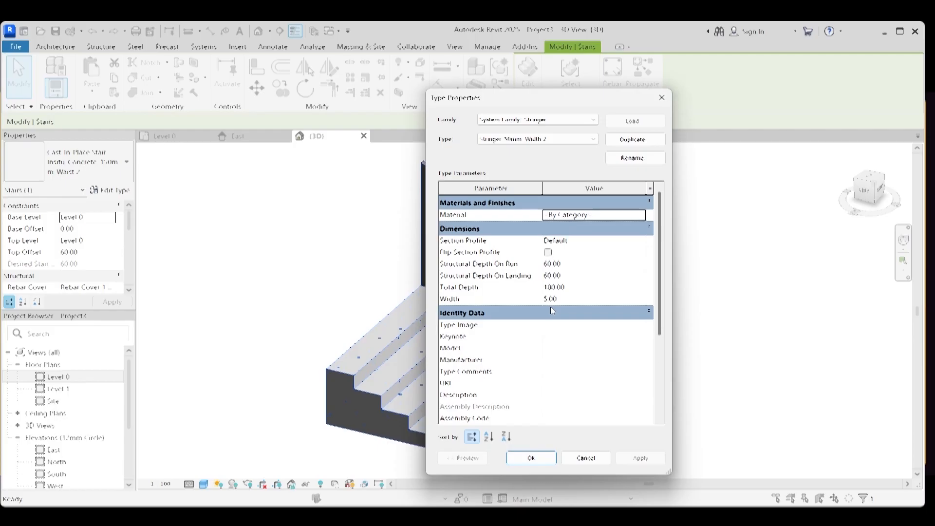
double_click(560, 287)
type("135")
left_click(641, 458)
left_click(531, 458)
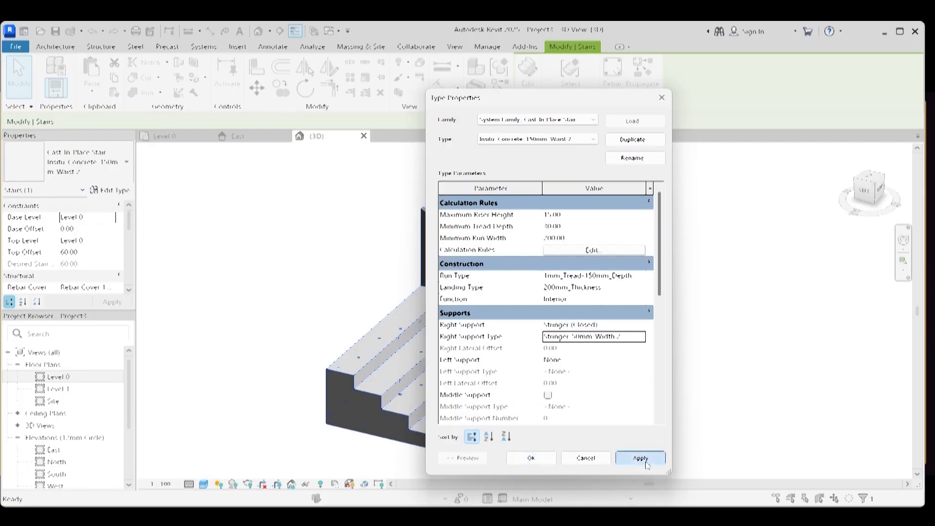
left_click(535, 457)
left_click(716, 384)
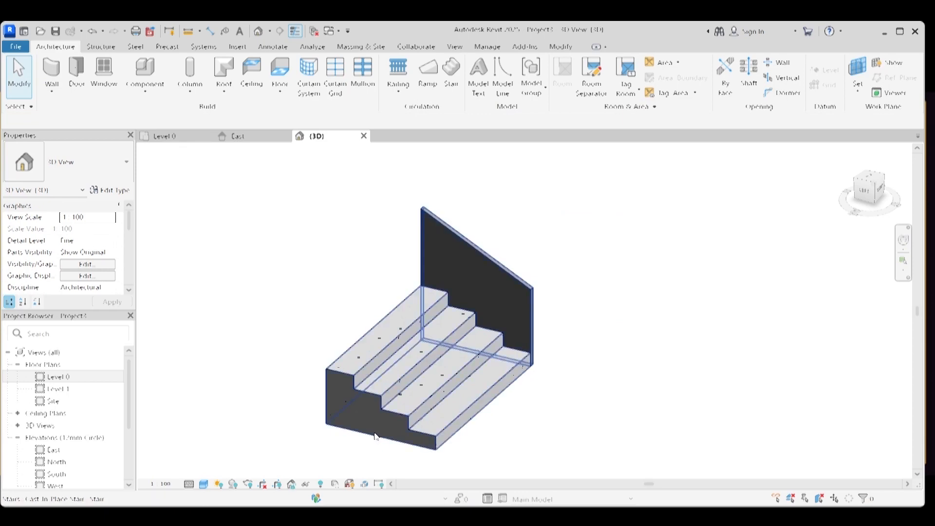
Set the stair type's left support to Stringer (Closed)
left_click(481, 405)
left_click(113, 191)
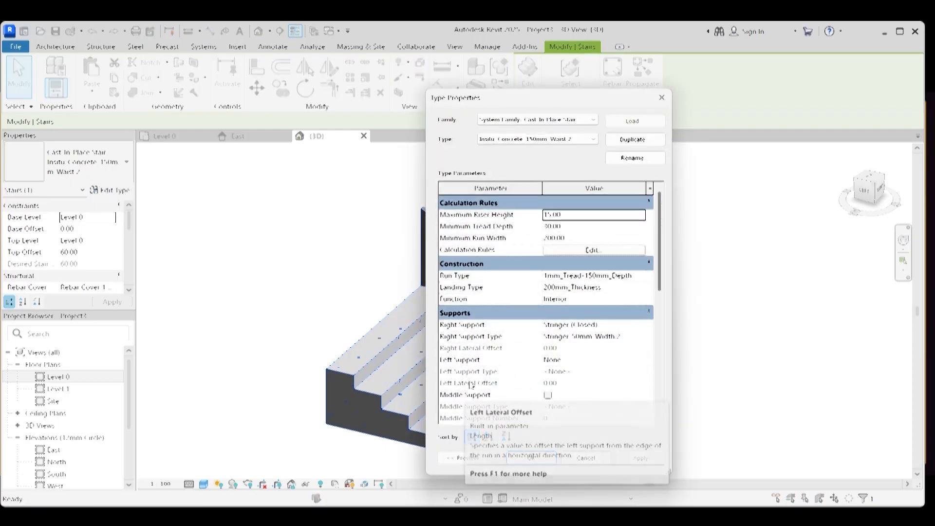
left_click(579, 363)
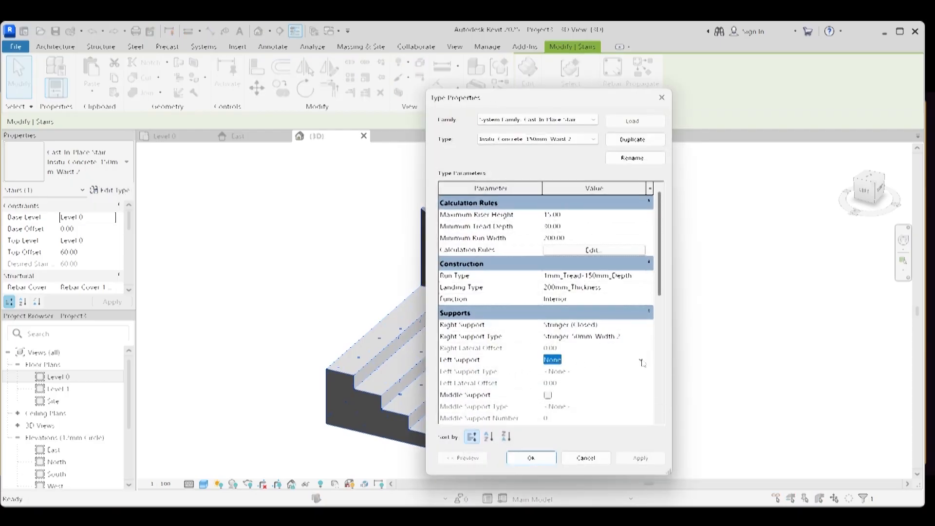
left_click(642, 363)
left_click(579, 382)
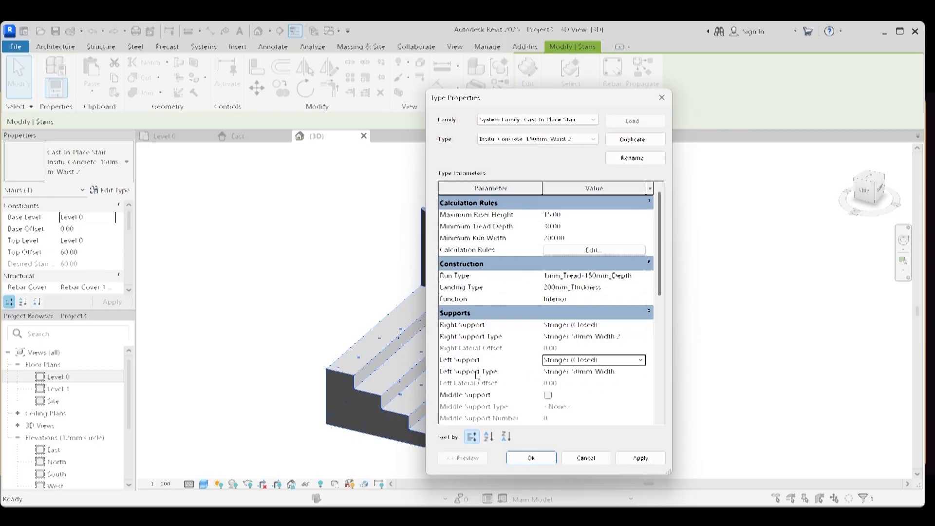
Assign the Stringer-50mm_Width 2 type to the left support and apply it to the stair
left_click(636, 372)
left_click(641, 371)
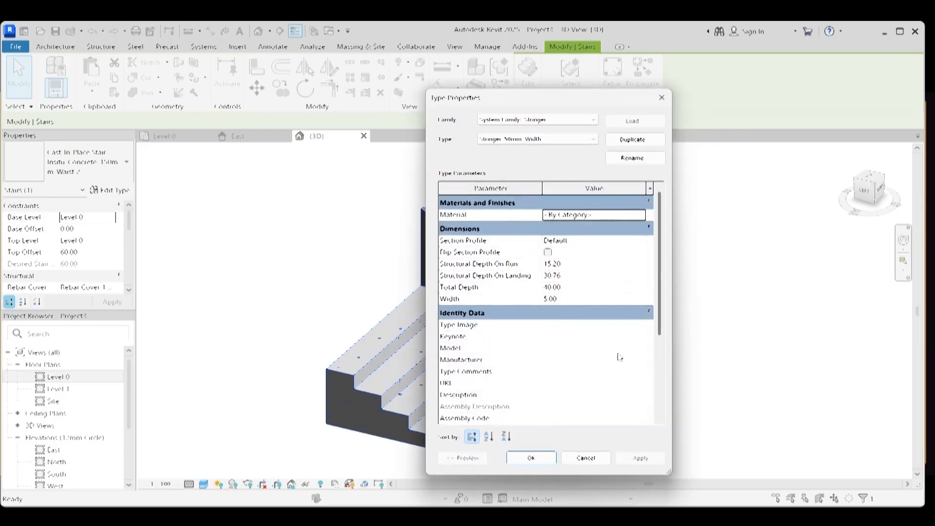
left_click(594, 140)
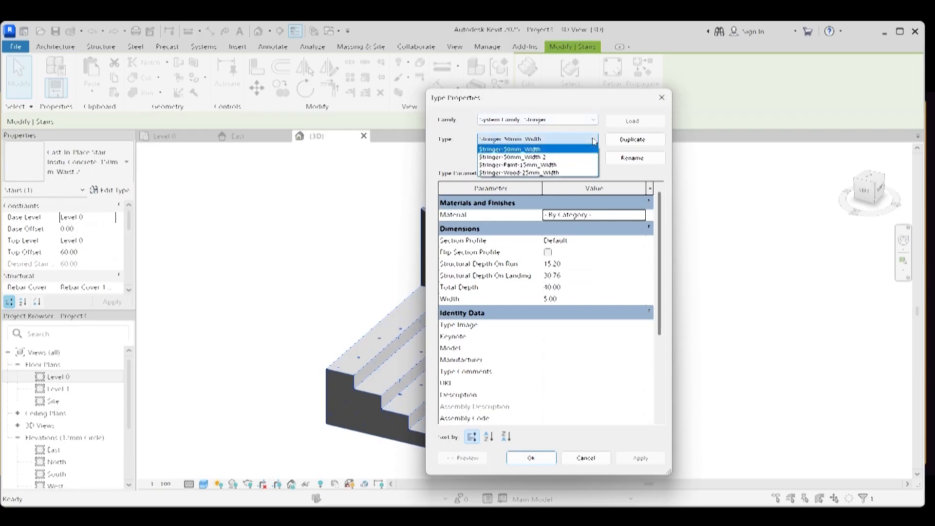
left_click(540, 158)
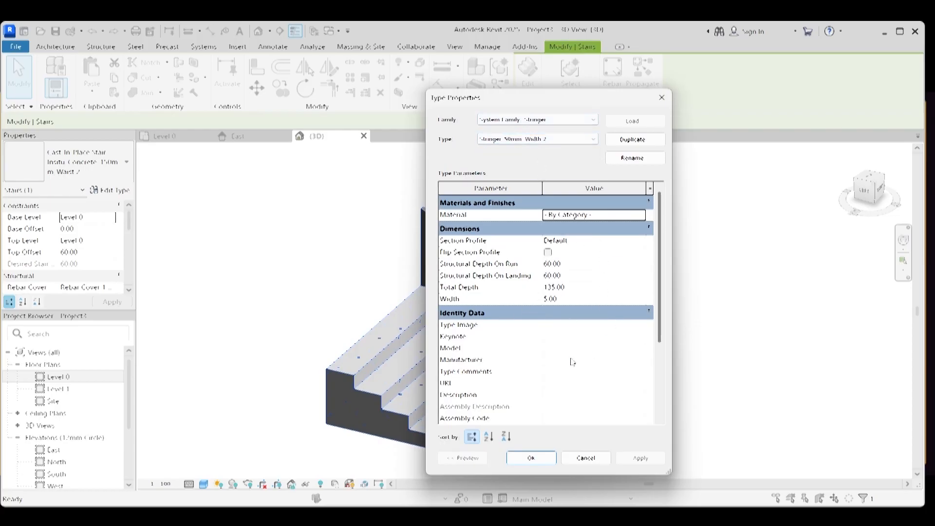
left_click(532, 458)
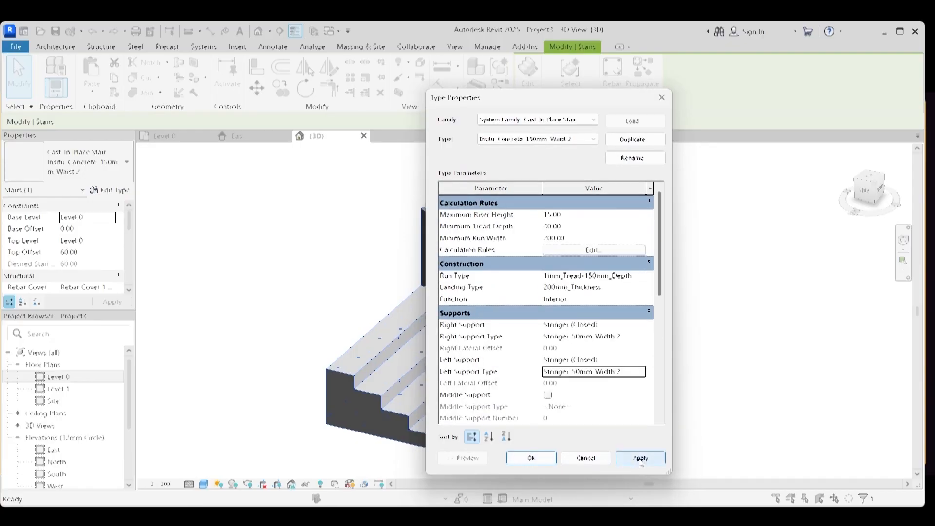
left_click(641, 458)
left_click(534, 458)
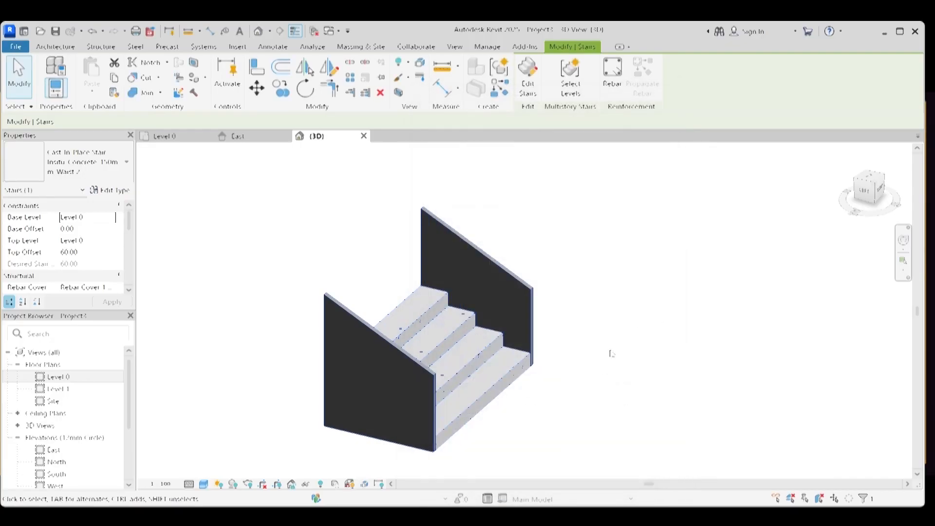
middle_click_drag(600, 364, 628, 372, "shift")
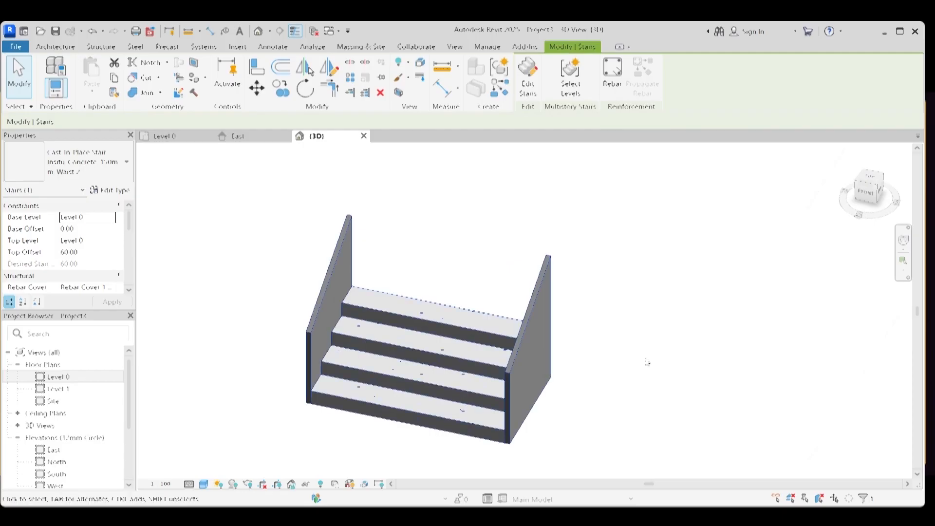
left_click(592, 339)
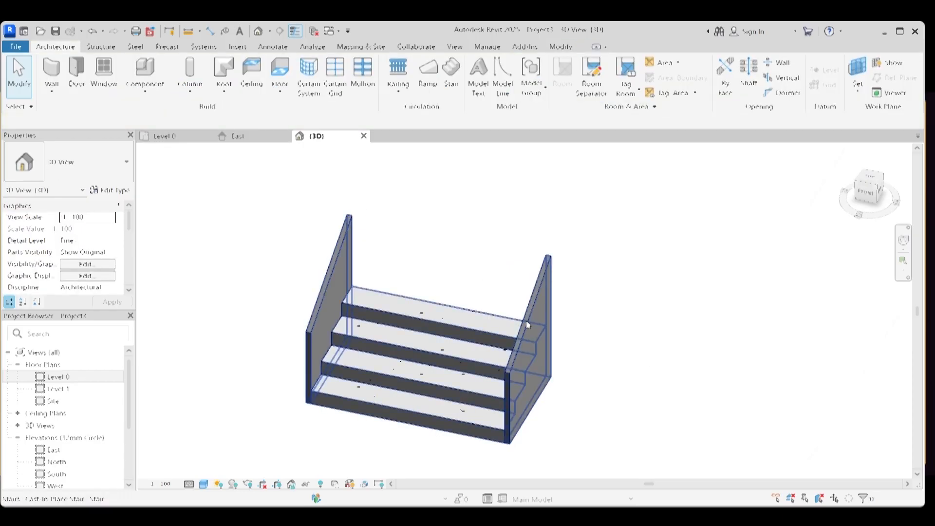